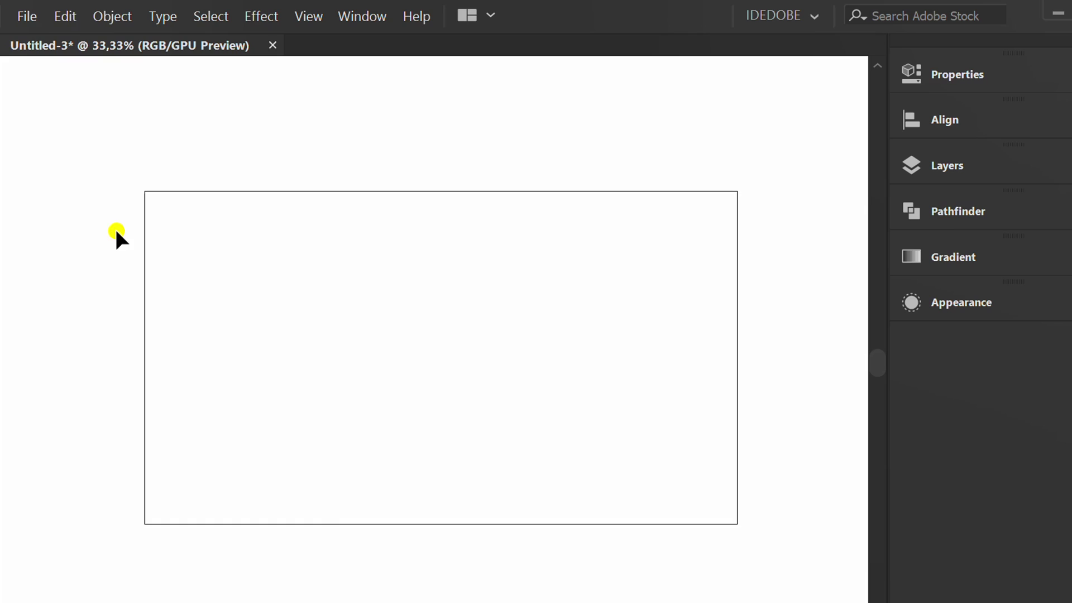
Step: Place the lucas-k ink photo and stretch it to fill the entire artboard
left_click(27, 22)
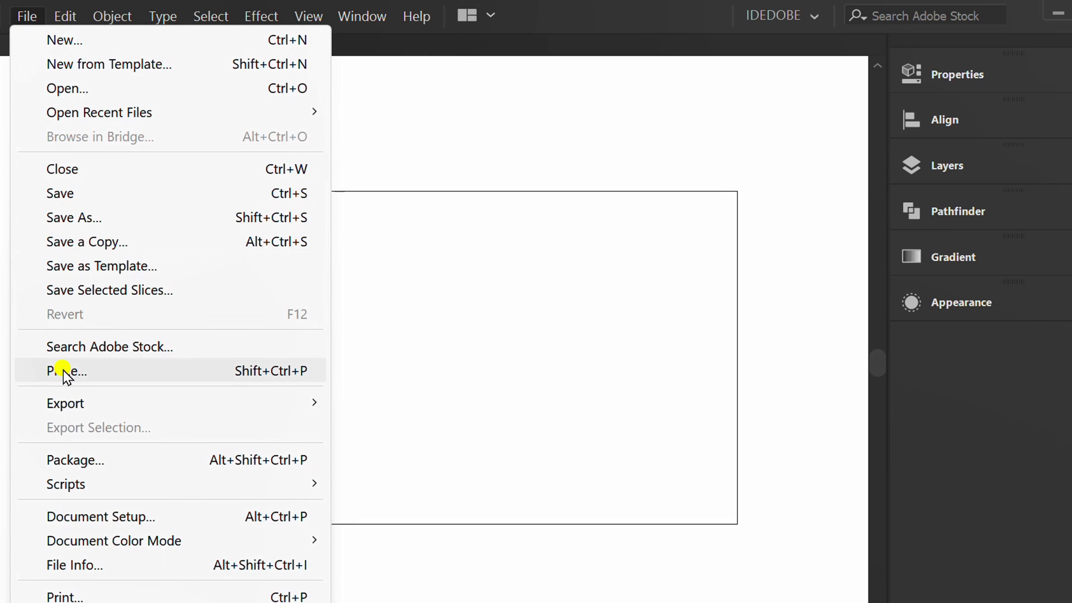
left_click(99, 373)
left_click(254, 218)
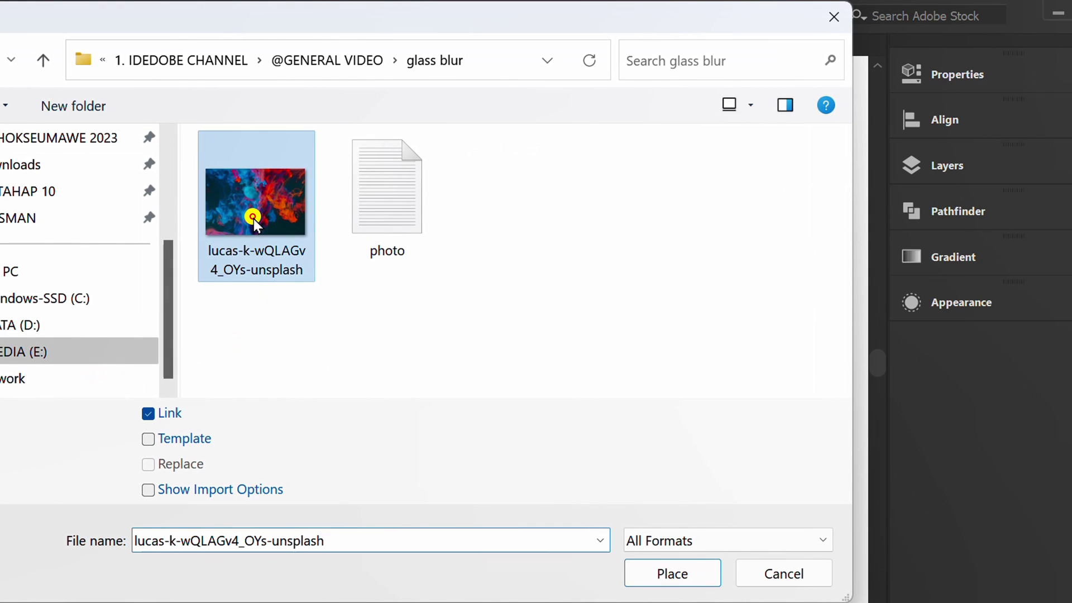
left_click(673, 575)
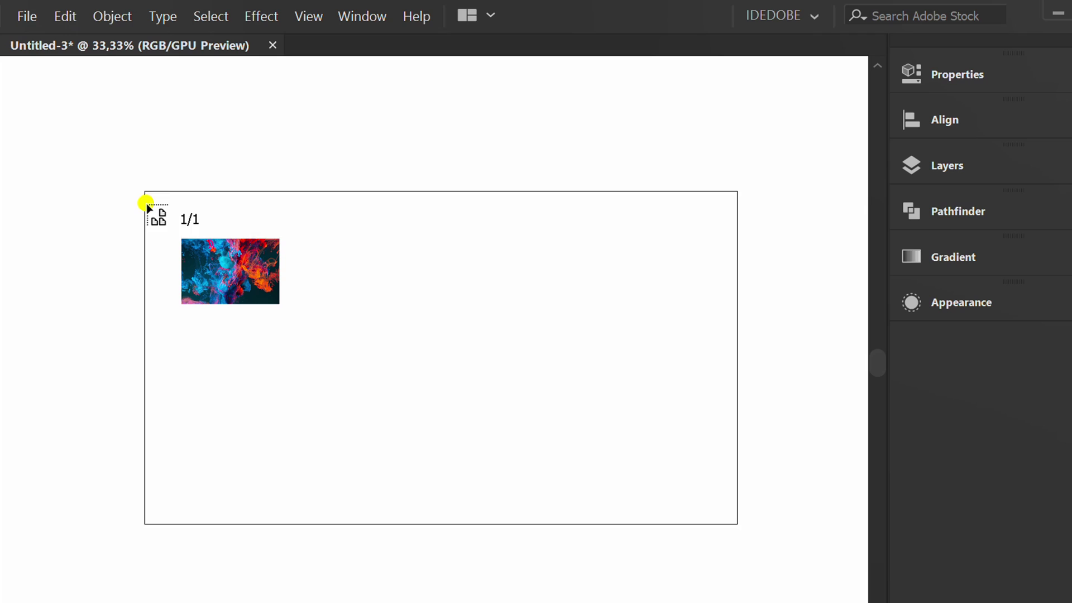
left_click_drag(144, 191, 692, 556)
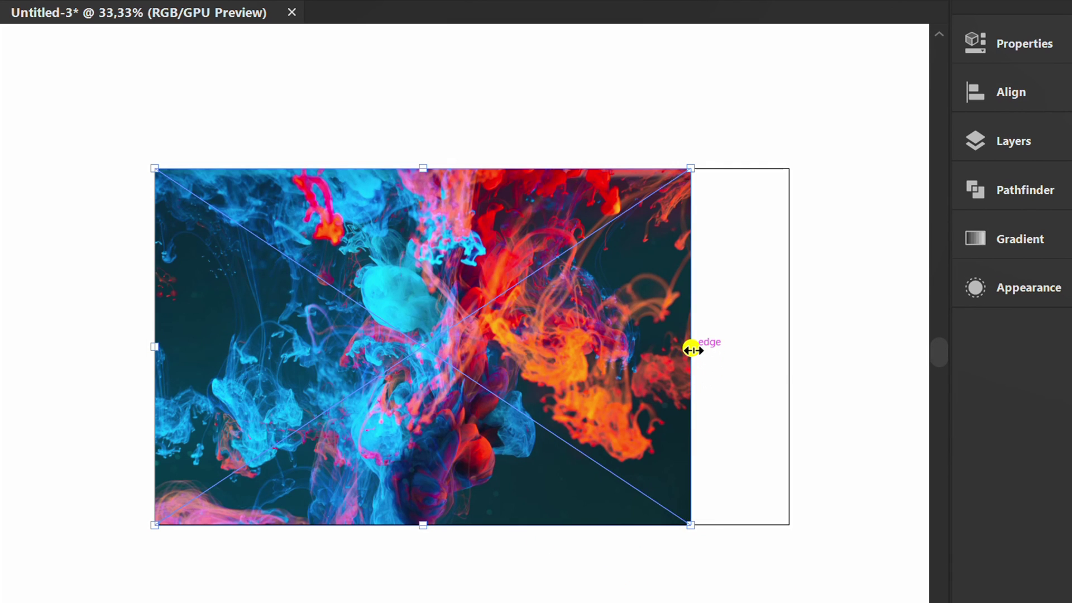
left_click_drag(692, 351, 789, 347)
Step: Copy the photo, lock Layer 1 and create a new Layer 2 above it
left_click(583, 83)
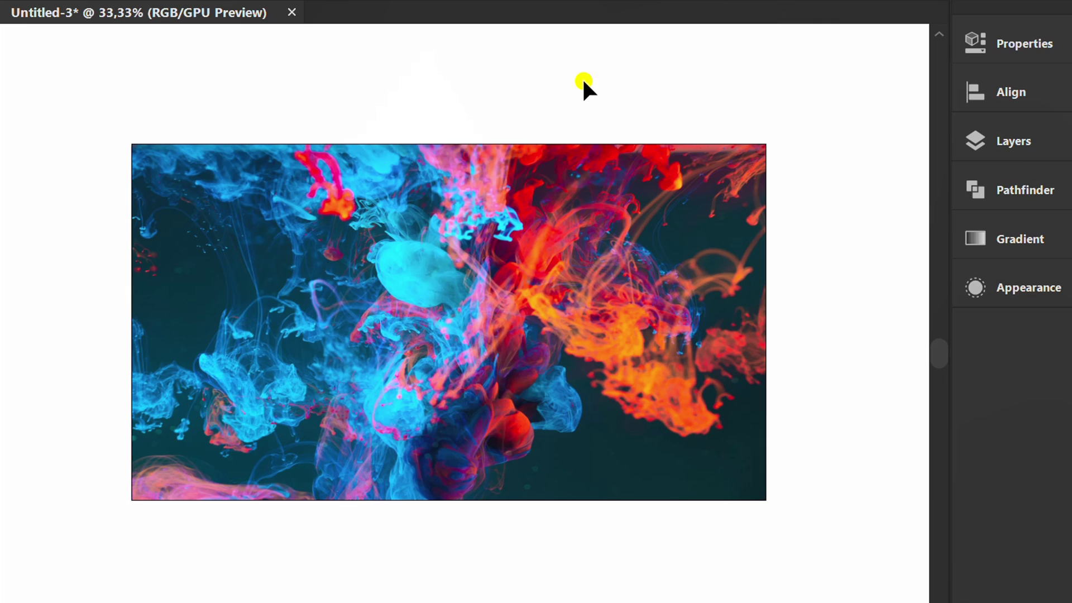
left_click(395, 338)
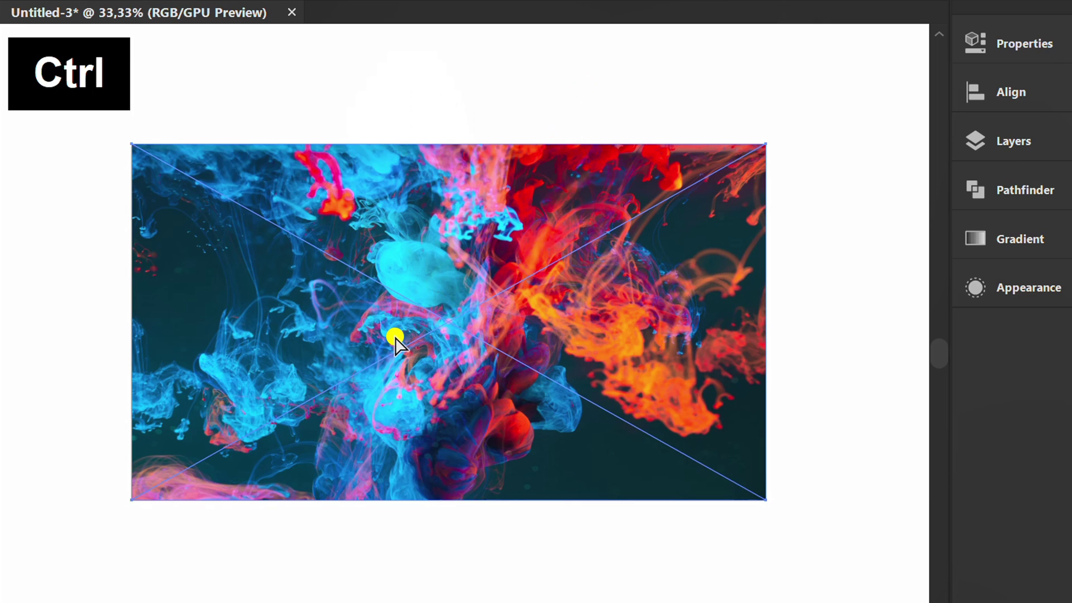
key("ctrl+c")
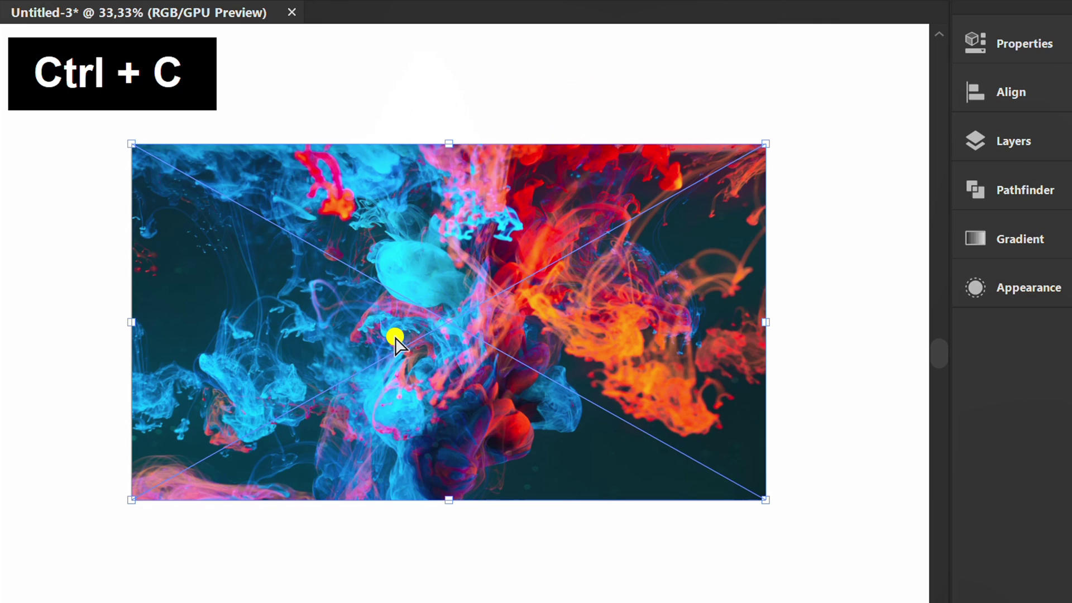
left_click(995, 137)
left_click(686, 157)
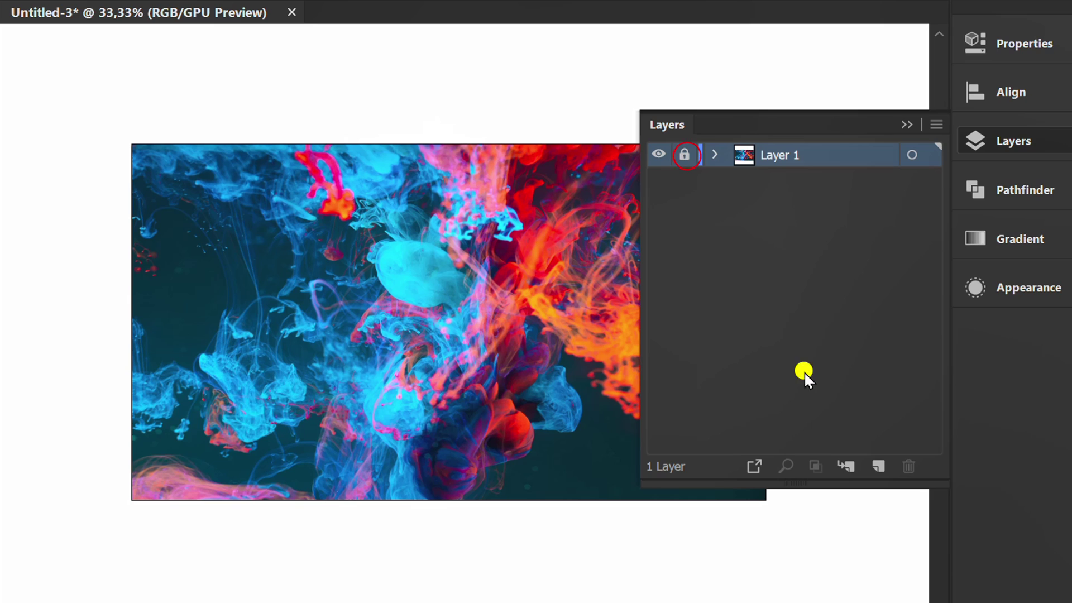
left_click(876, 467)
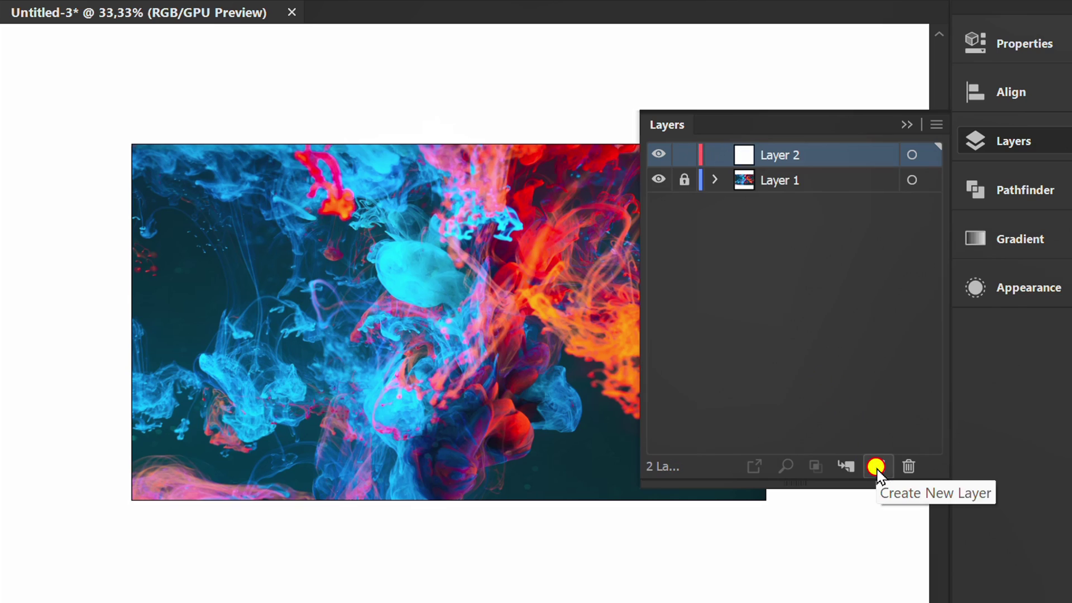
left_click(907, 125)
Step: Paste the photo copy in front on Layer 2, confirming it sits exactly over the original
key("ctrl+f")
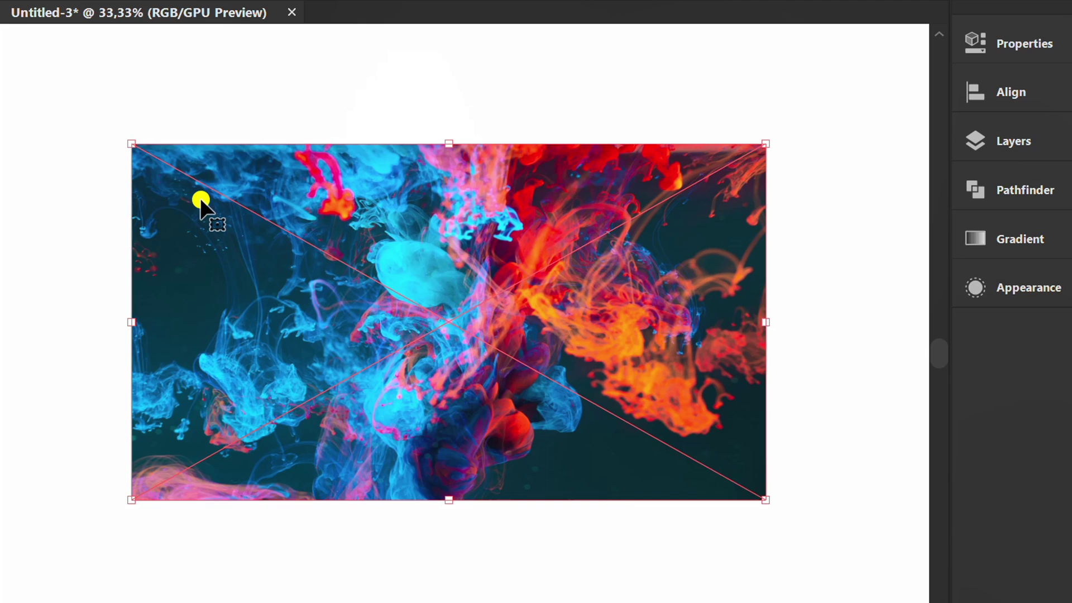
left_click_drag(201, 200, 297, 307)
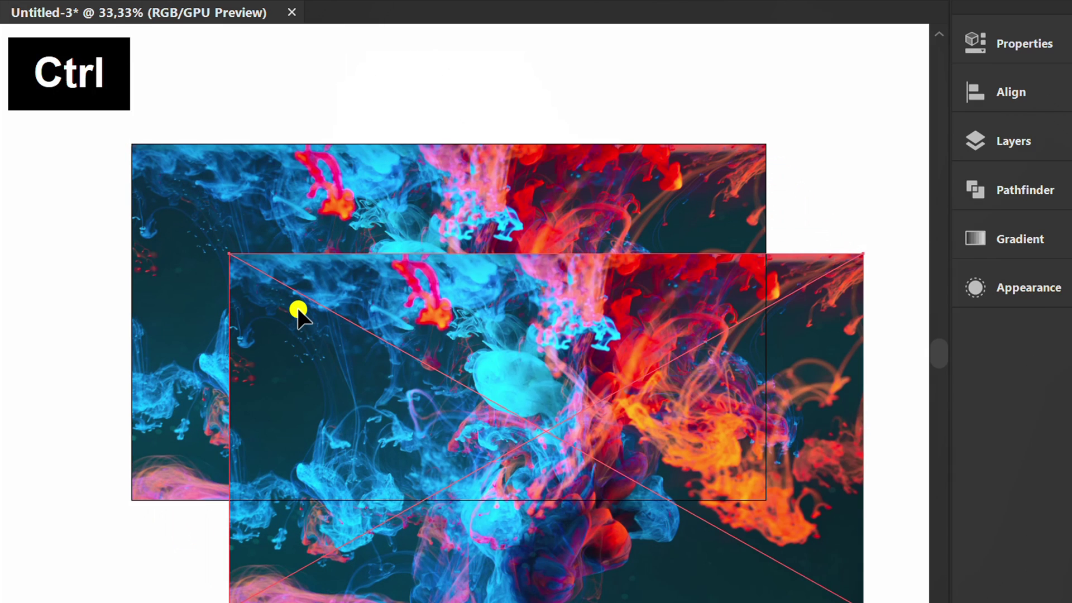
key("ctrl+z")
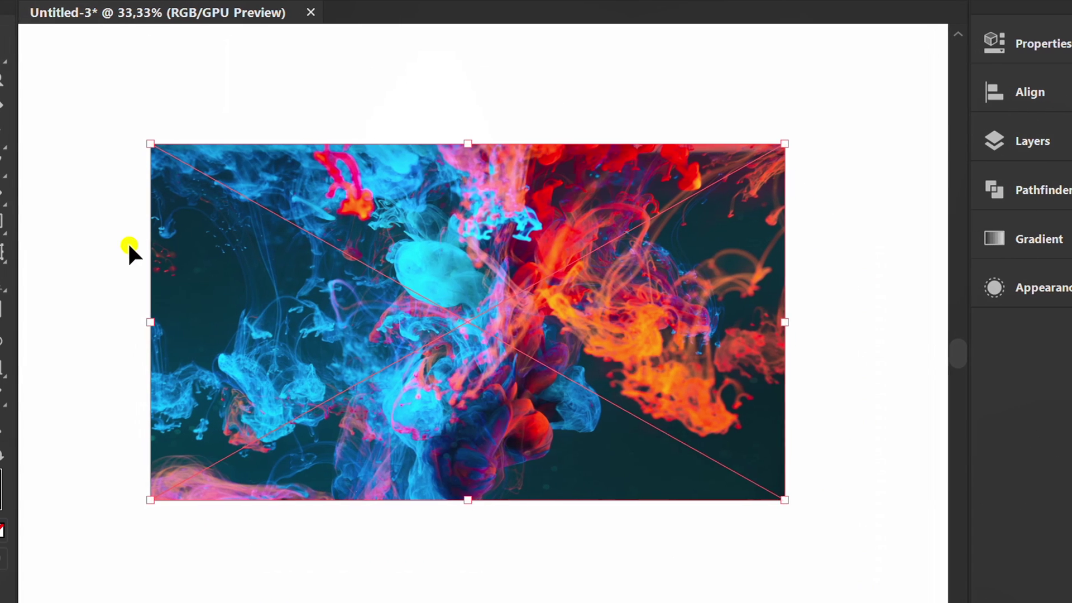
Step: Draw a white rectangle over the middle of the photo with the Rectangle Tool
left_click(92, 240)
left_click(20, 164)
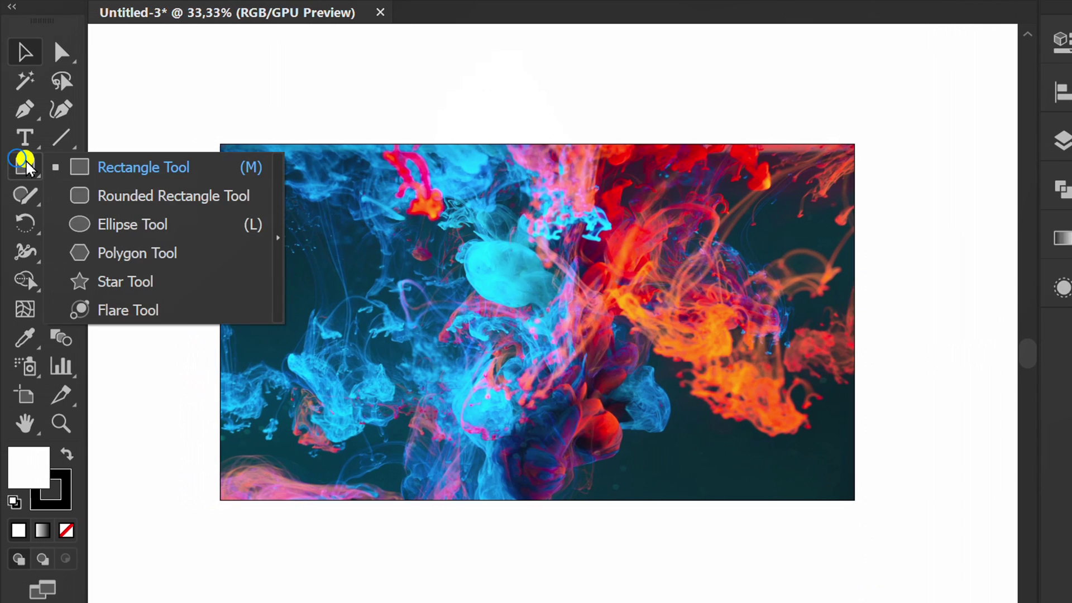
left_click(141, 165)
left_click_drag(407, 253, 727, 400)
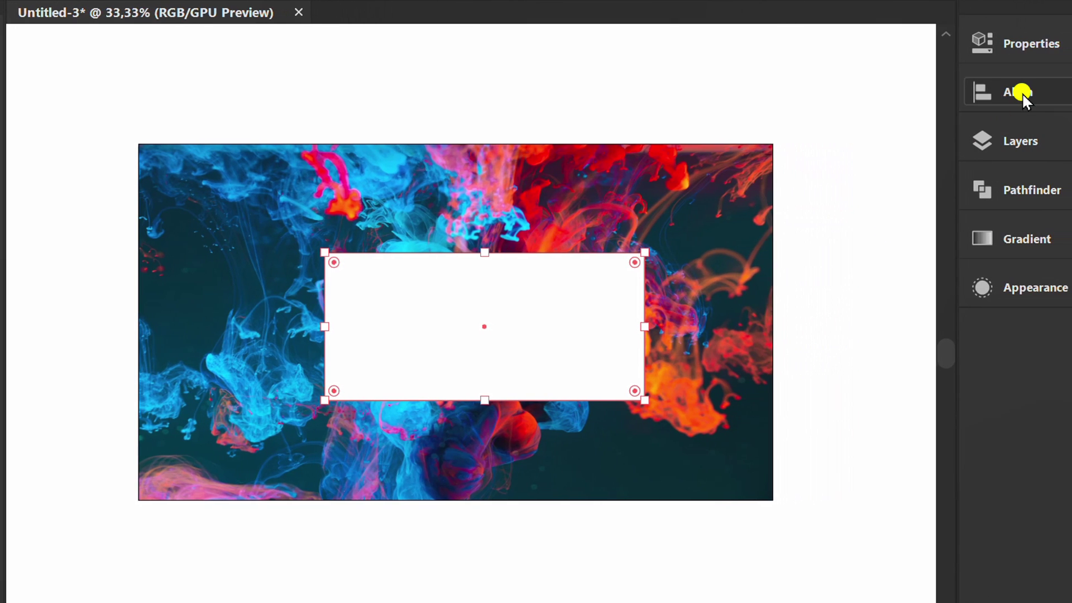
Step: Centre the rectangle horizontally and vertically on the artboard and round its corners to about 51 pt
left_click(1062, 94)
left_click(740, 135)
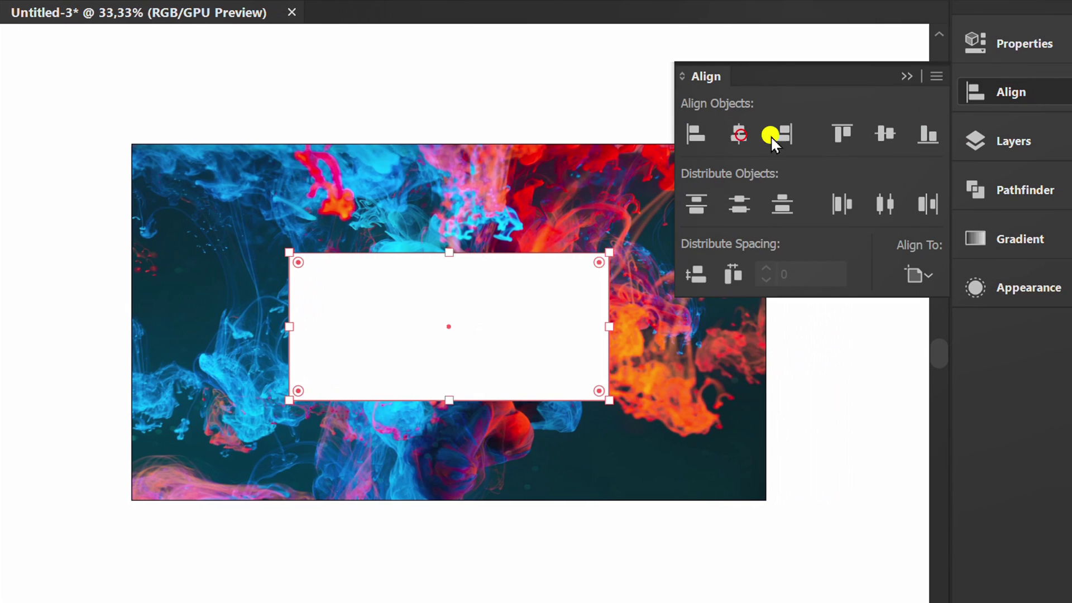
left_click(886, 132)
left_click(904, 78)
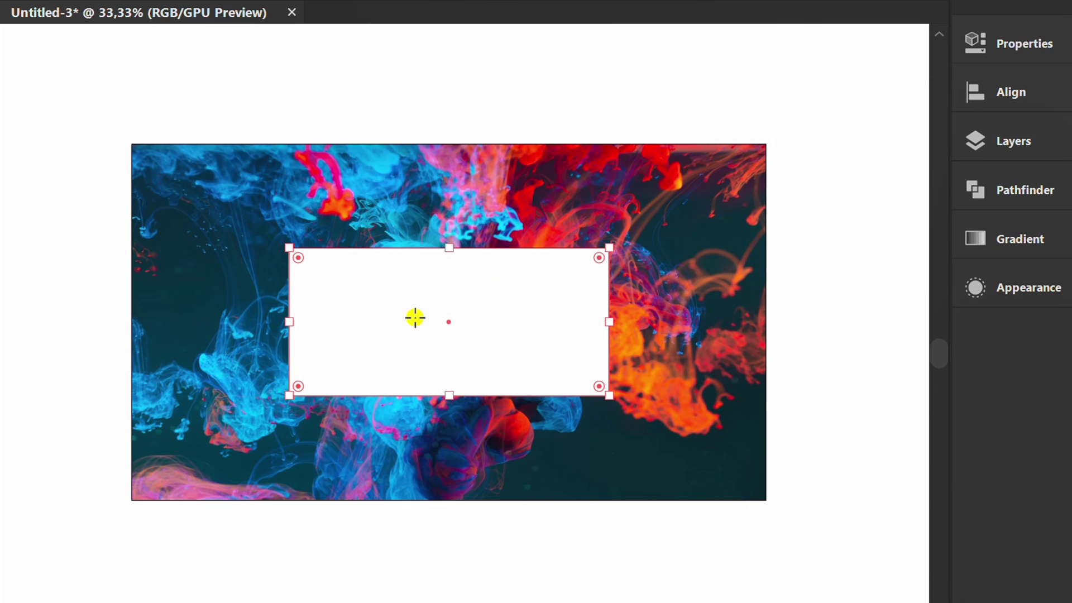
left_click_drag(300, 256, 328, 287)
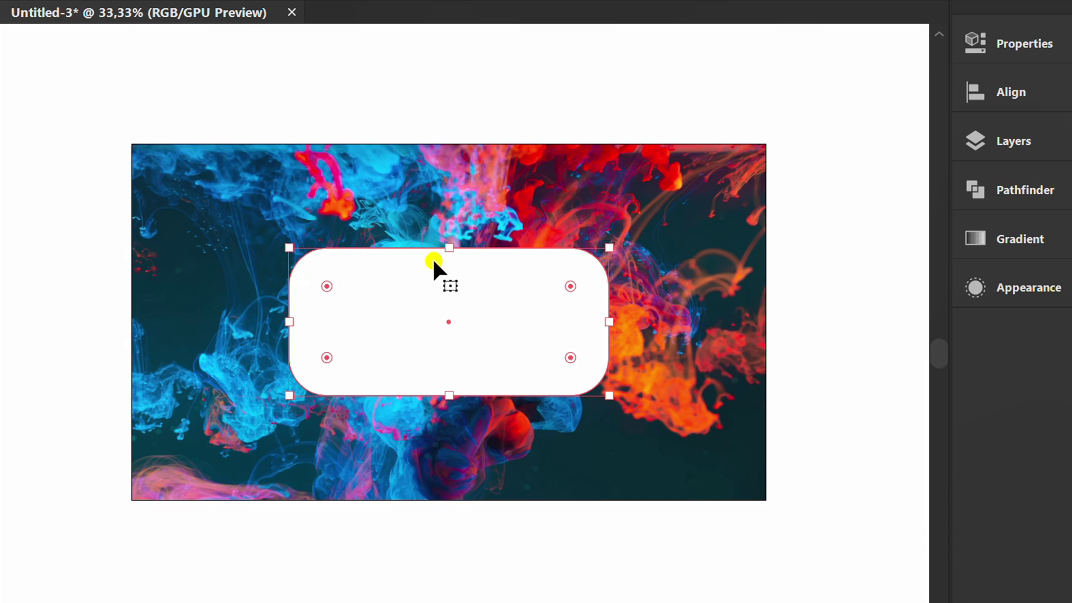
Step: Set the rounded rectangle's stroke to None
left_click(1019, 42)
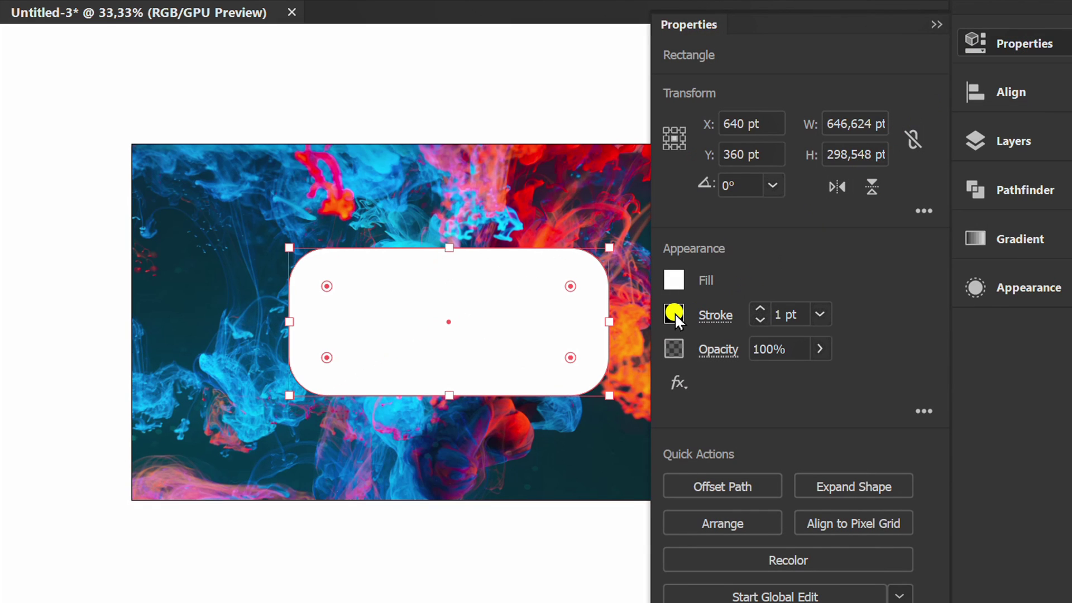
left_click(674, 314)
left_click(413, 400)
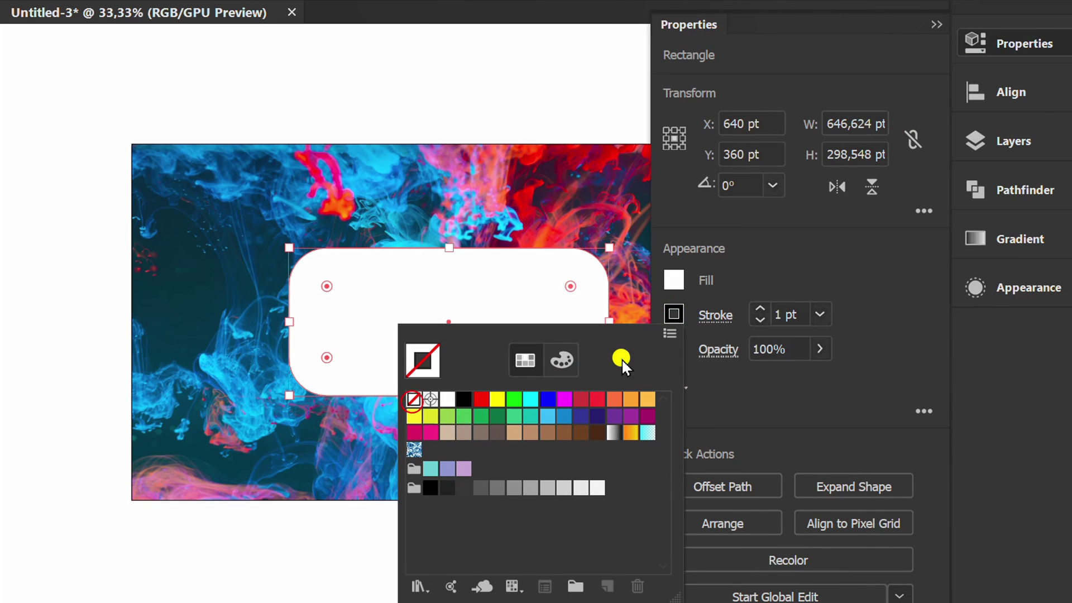
left_click(822, 269)
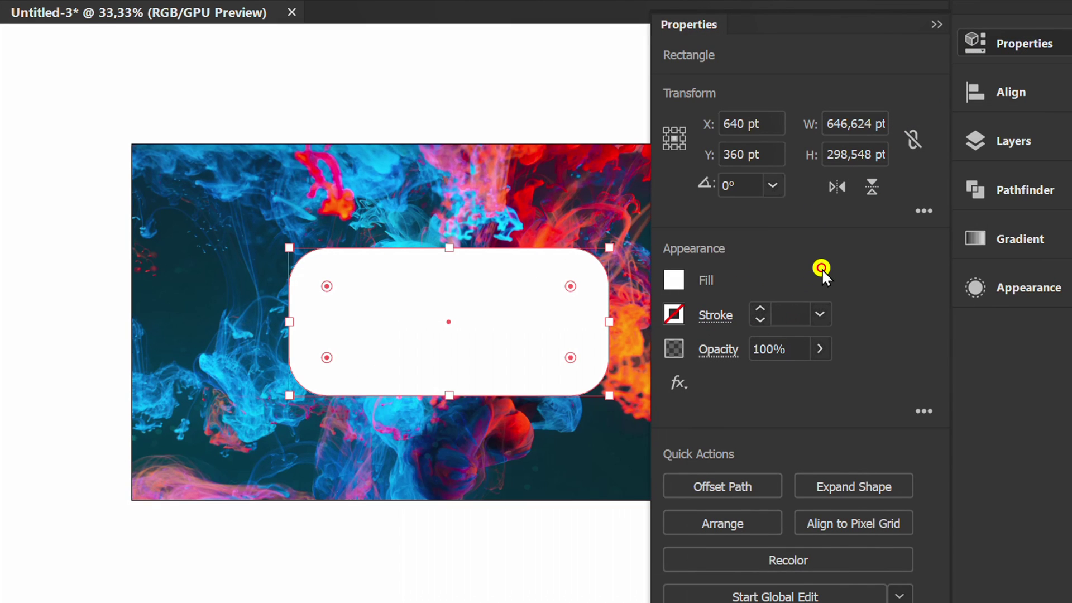
left_click(941, 24)
Step: Copy the rectangle, then select it with the photo copy and make a clipping mask
key("ctrl+c")
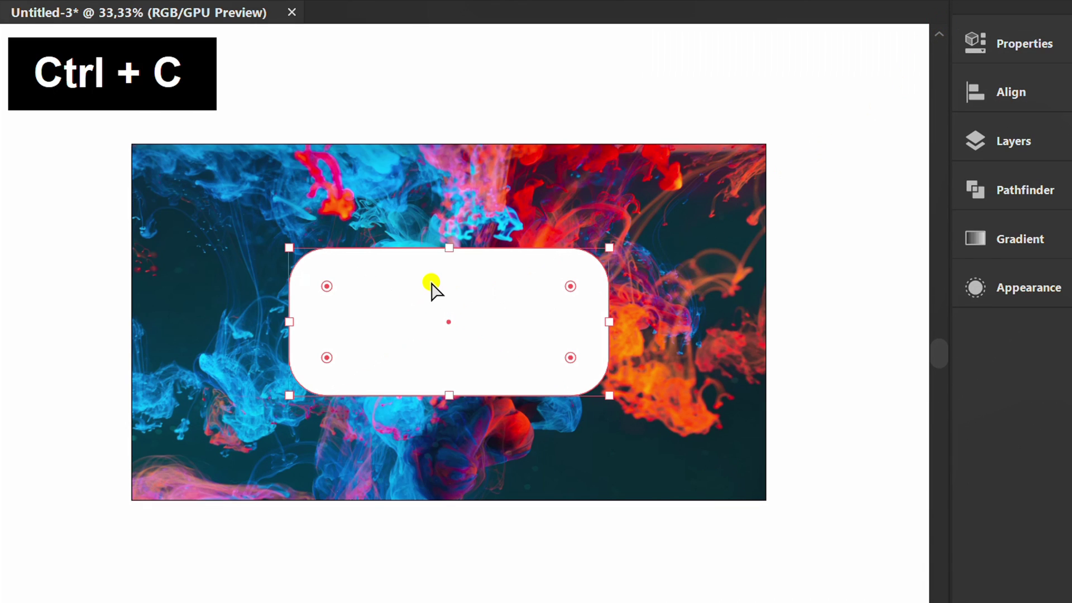
left_click_drag(612, 52, 414, 356)
right_click(399, 316)
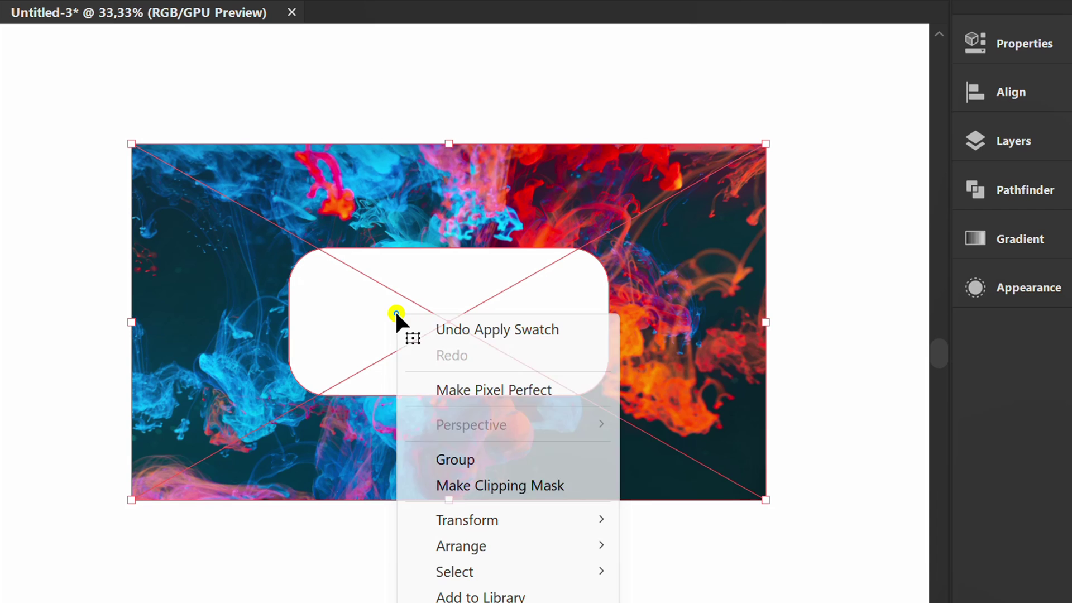
left_click(527, 487)
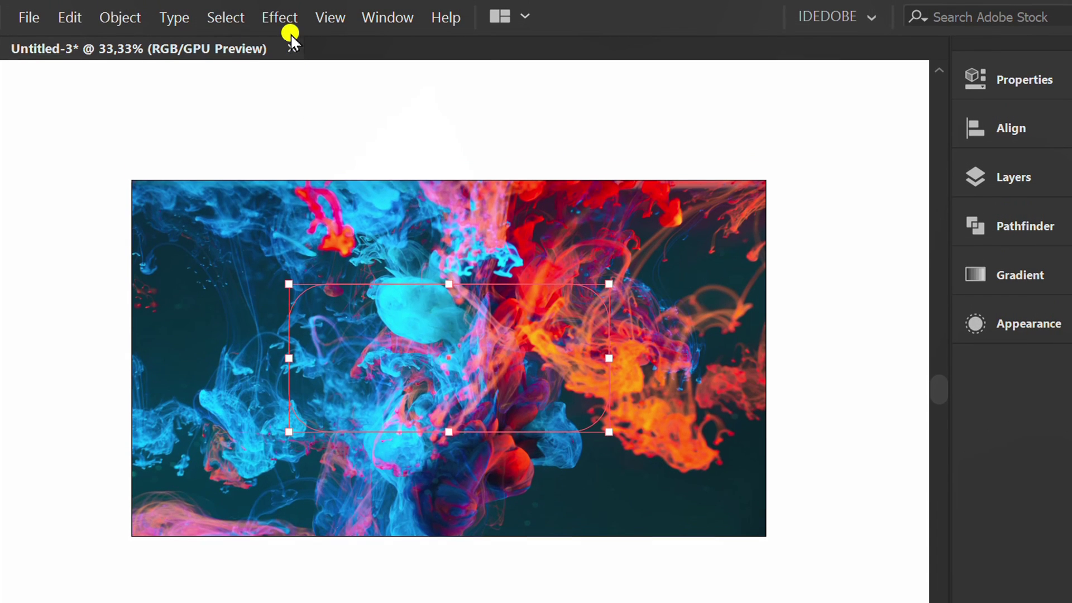
Step: Apply a Gaussian Blur with a 30-pixel radius to the clipped photo copy
left_click(281, 19)
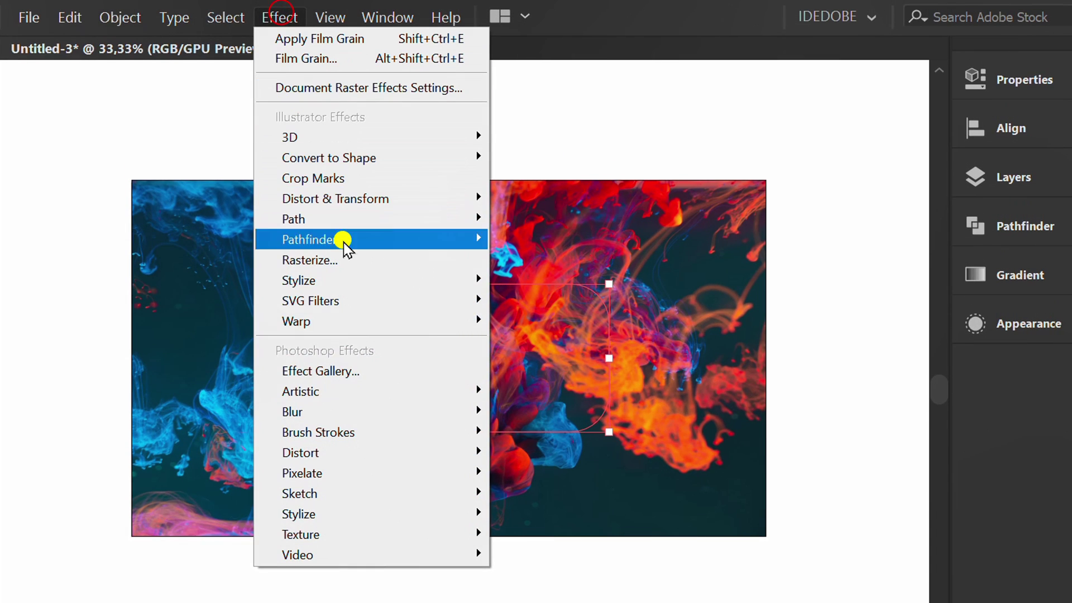
mouse_move(391, 410)
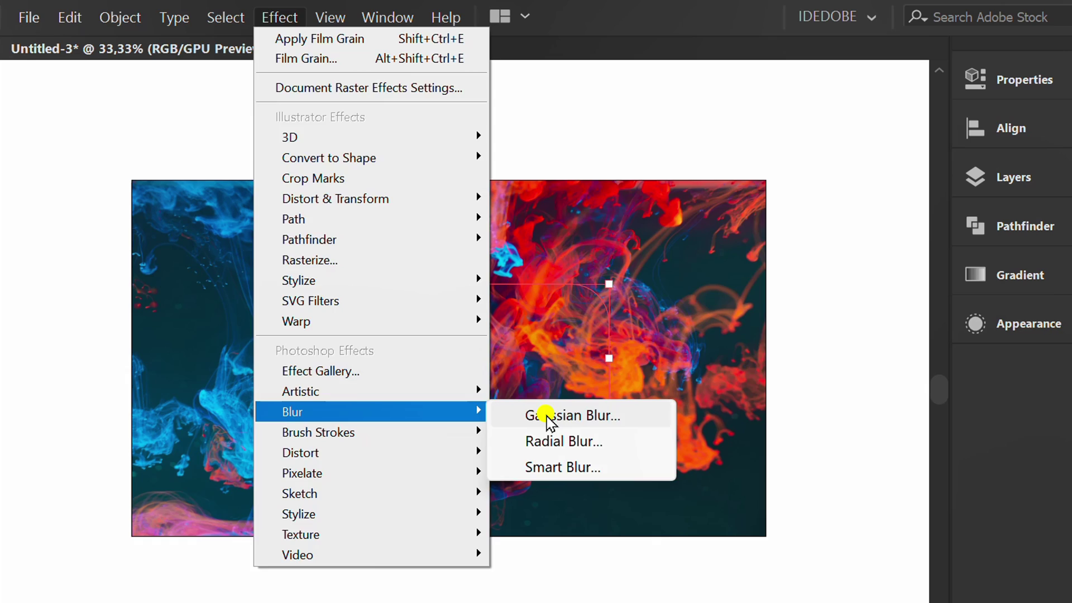
left_click(544, 412)
left_click(558, 311)
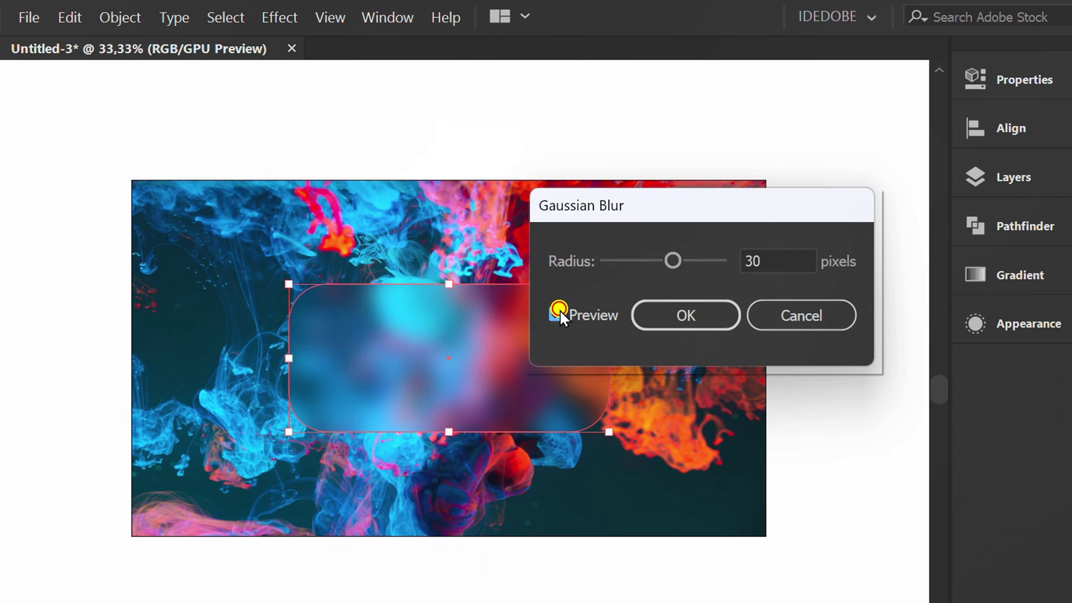
left_click(779, 262)
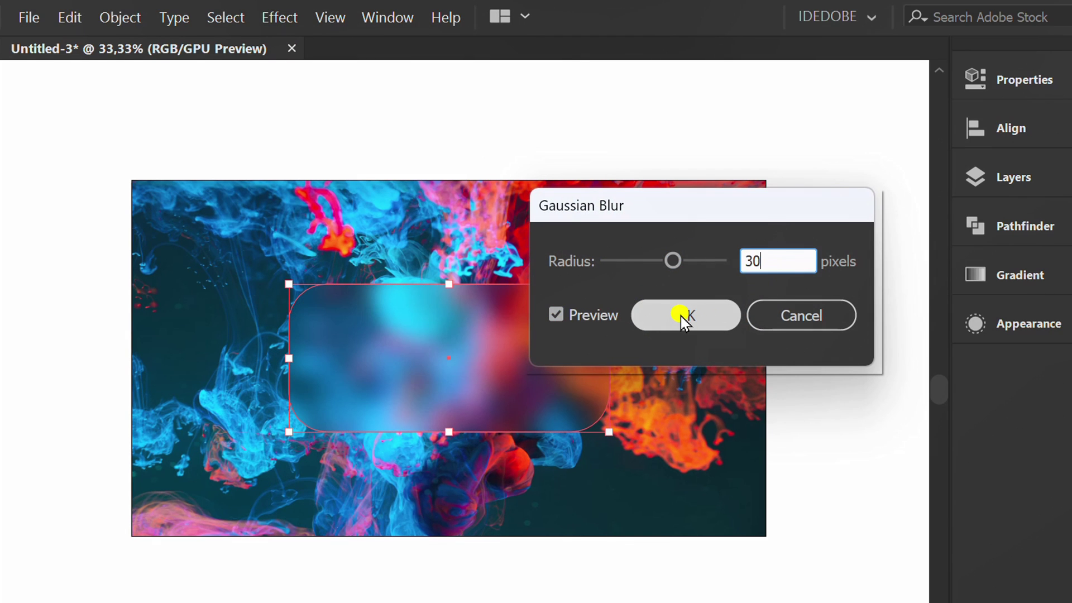
left_click(664, 316)
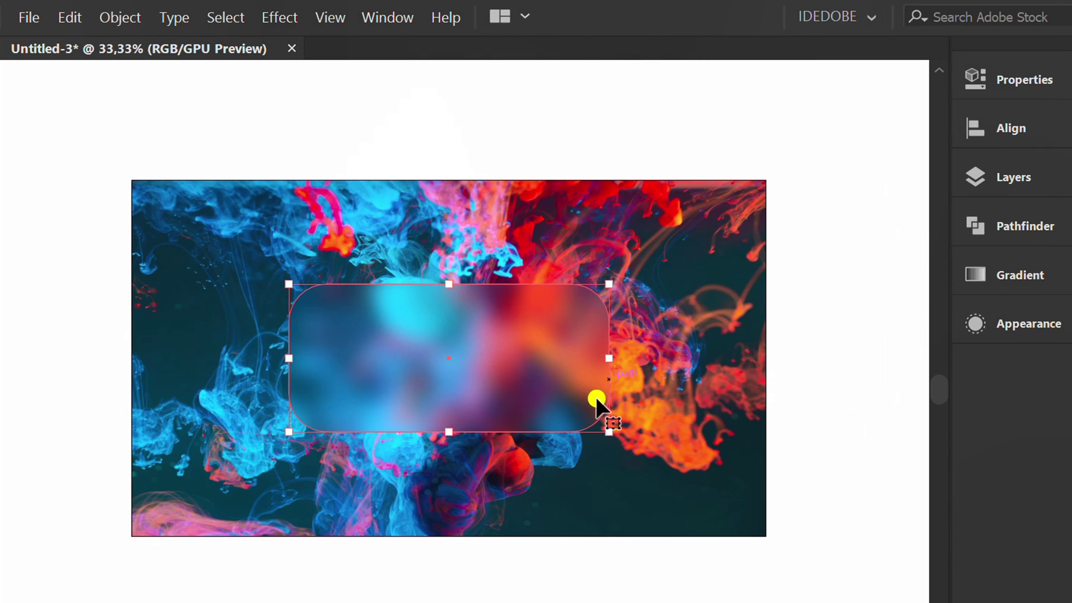
Step: Undo the stray move, enter the clip group and drag the rounded rectangle to the lower left
left_click(450, 557)
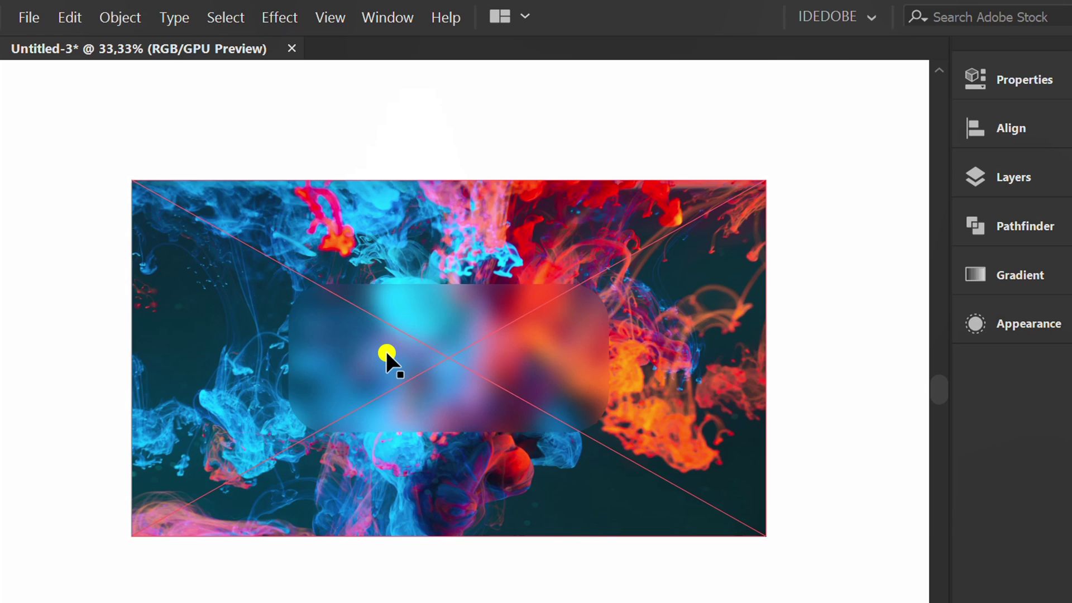
left_click_drag(386, 350, 615, 273)
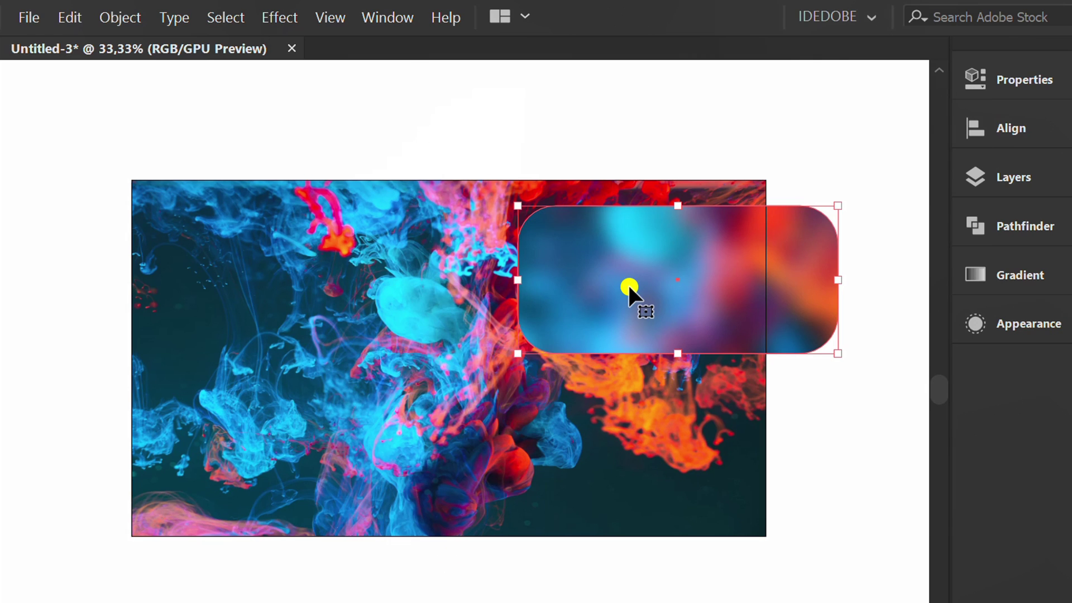
key("ctrl+z")
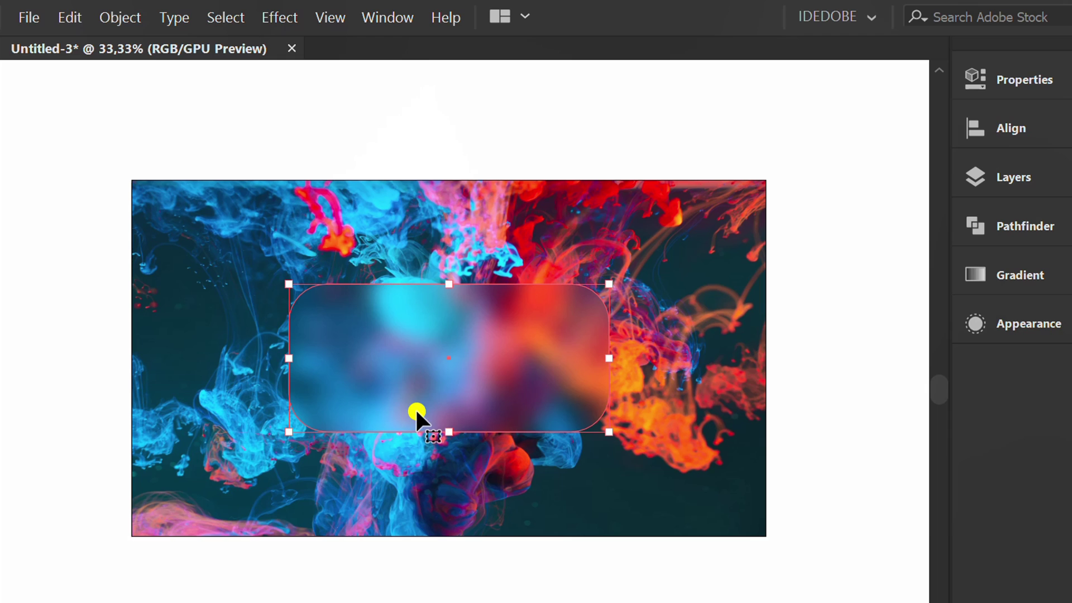
double_click(377, 343)
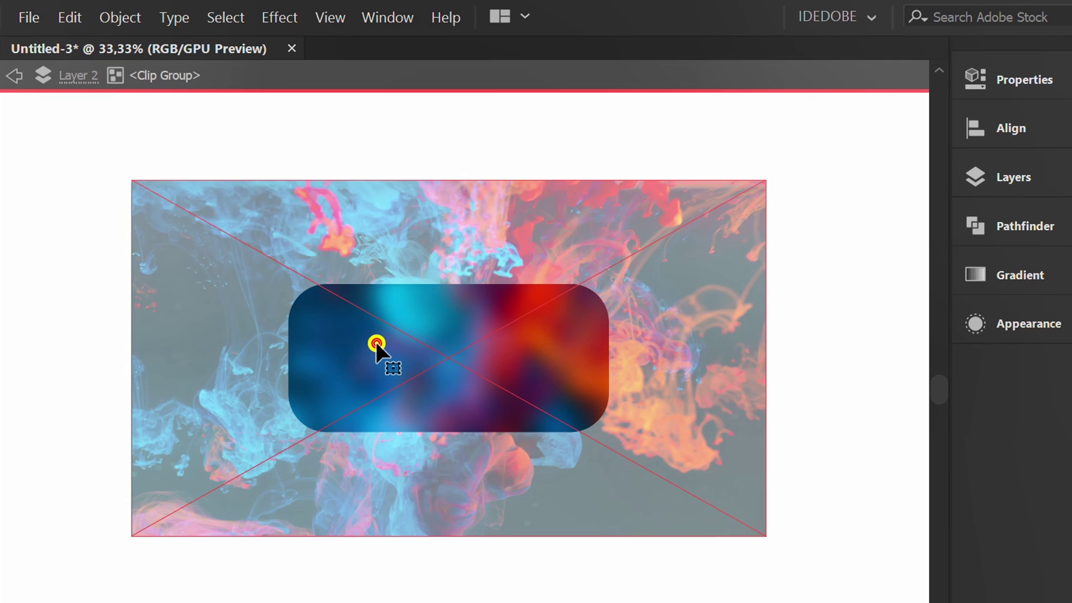
left_click(290, 354)
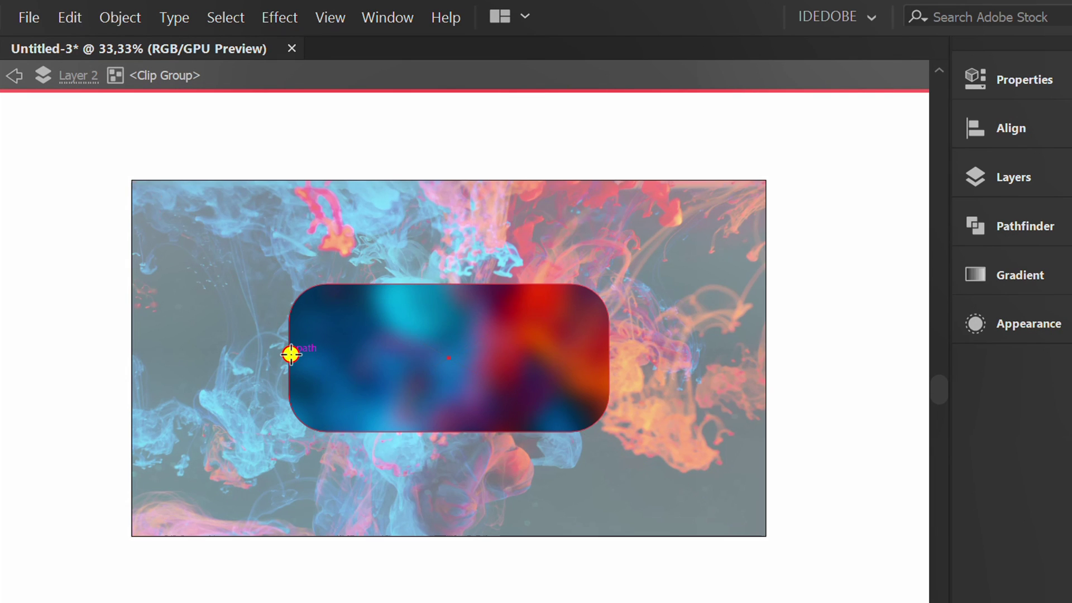
left_click_drag(290, 339, 177, 431)
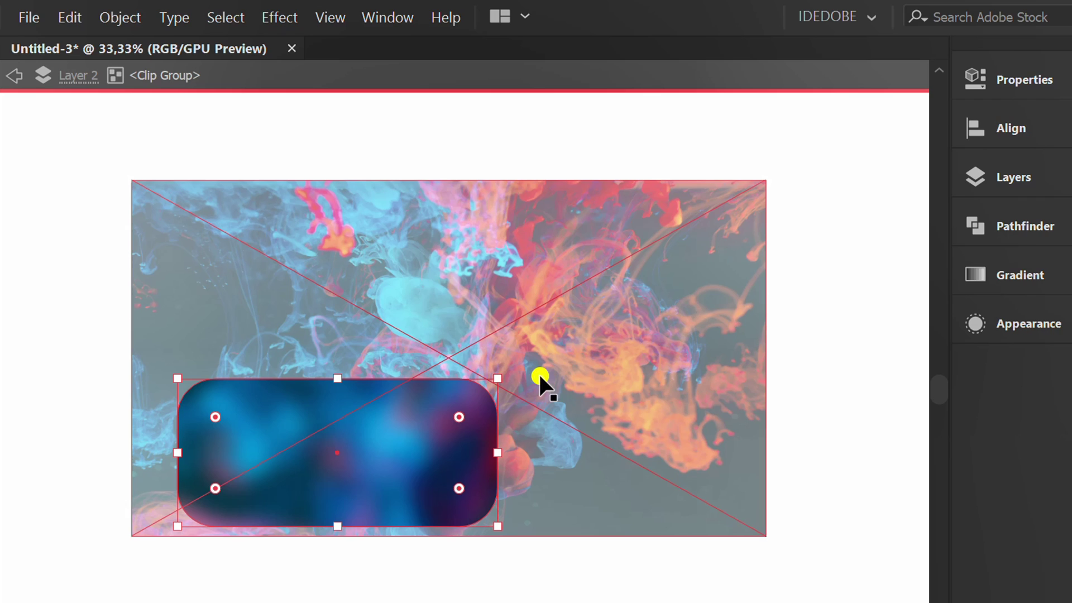
Step: Align the rounded rectangle to horizontal and vertical centre, then exit isolation mode
left_click(1011, 128)
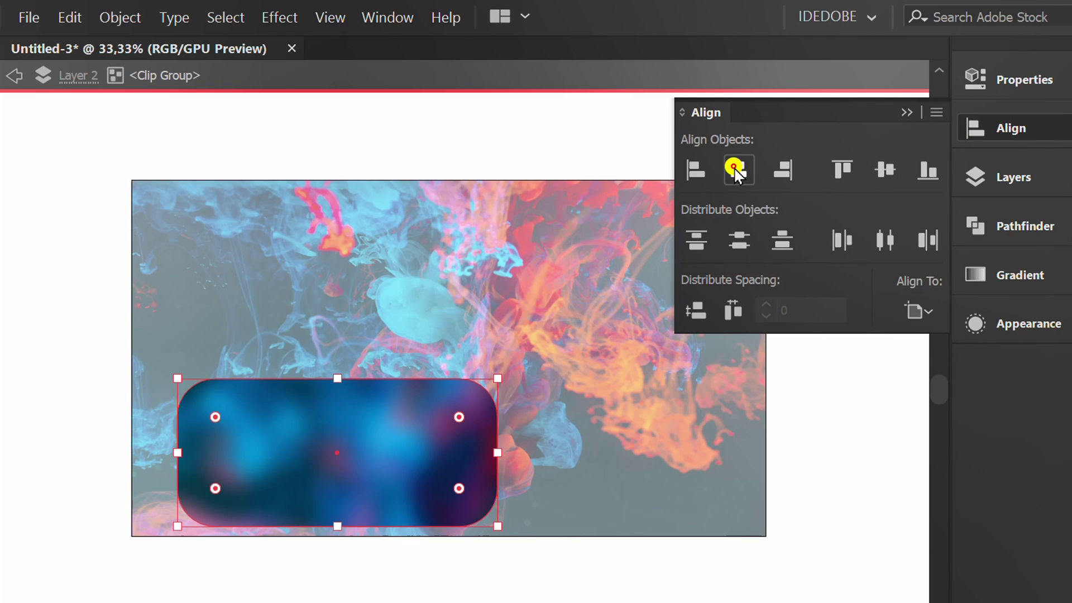
left_click(736, 169)
left_click(884, 170)
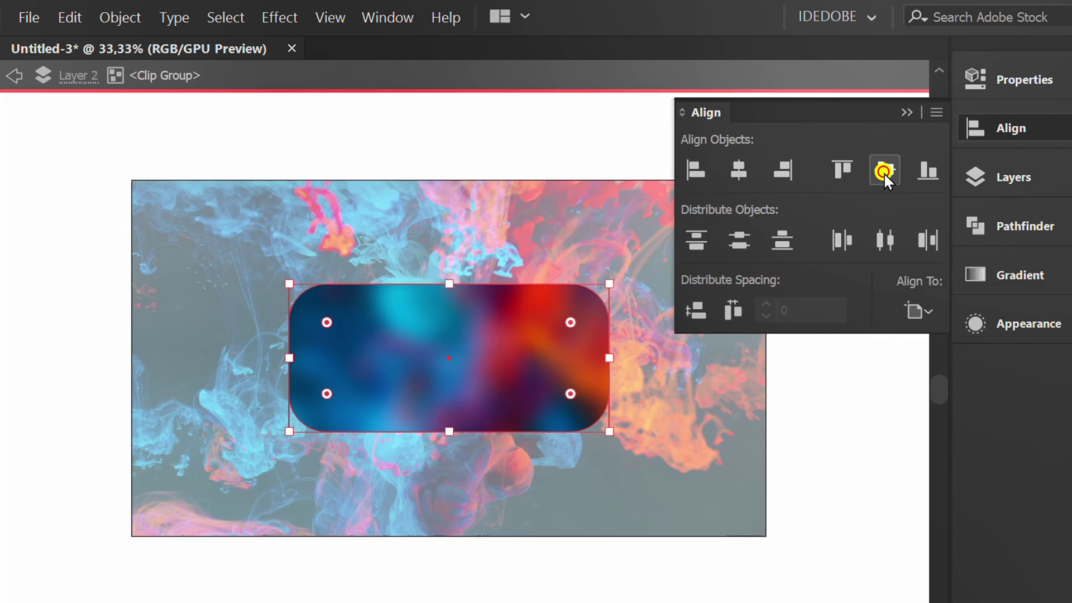
left_click(906, 115)
left_click(810, 205)
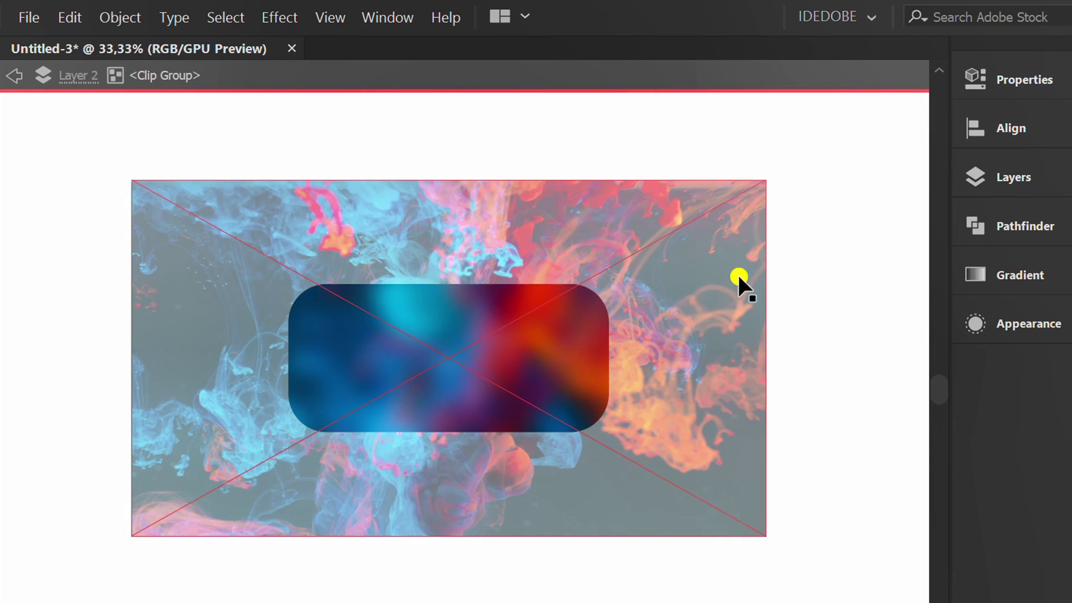
left_click(13, 82)
left_click(13, 78)
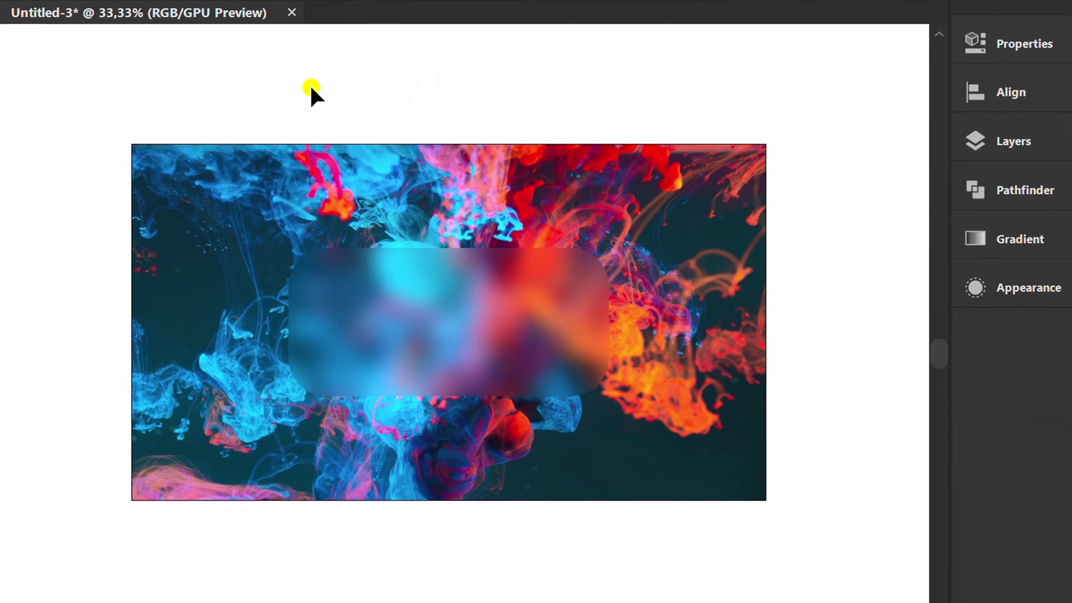
Step: Paste a copy of the card in front and set its fill to black
key("ctrl+f")
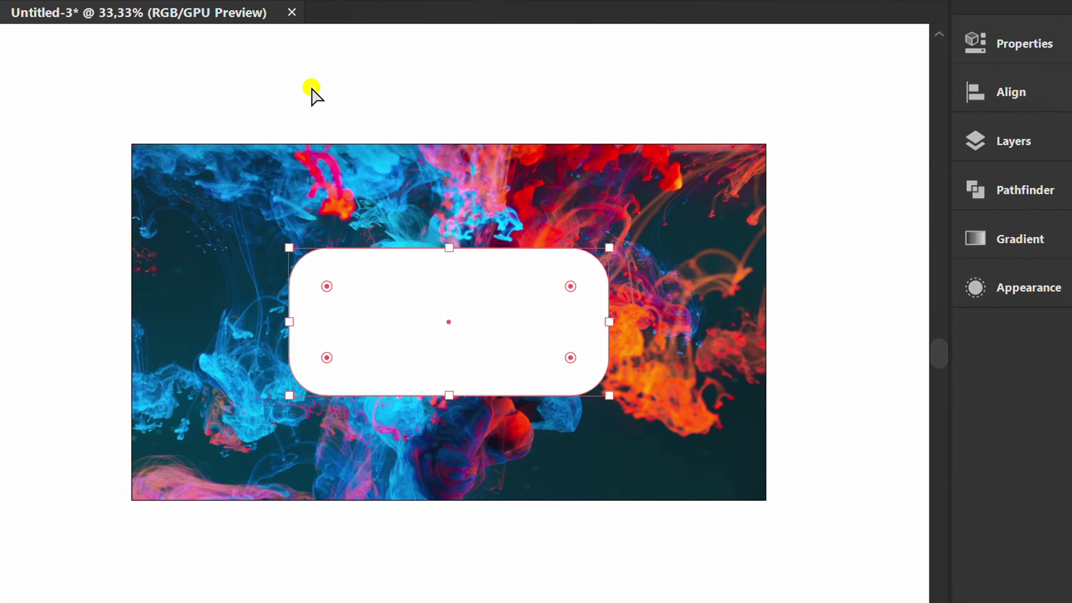
key("space")
left_click_drag(729, 407, 569, 411)
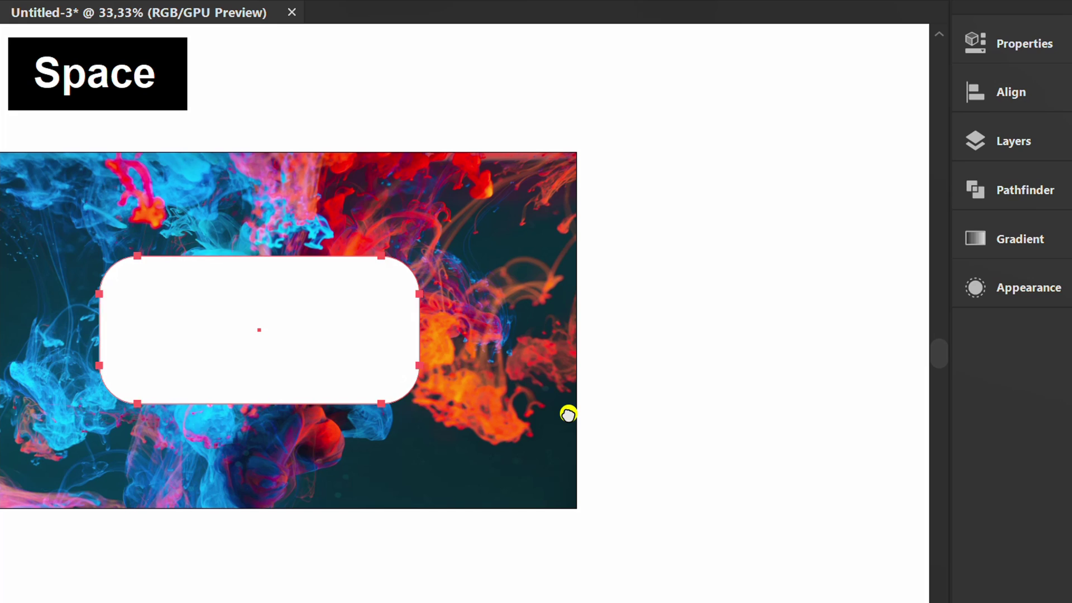
left_click(1019, 294)
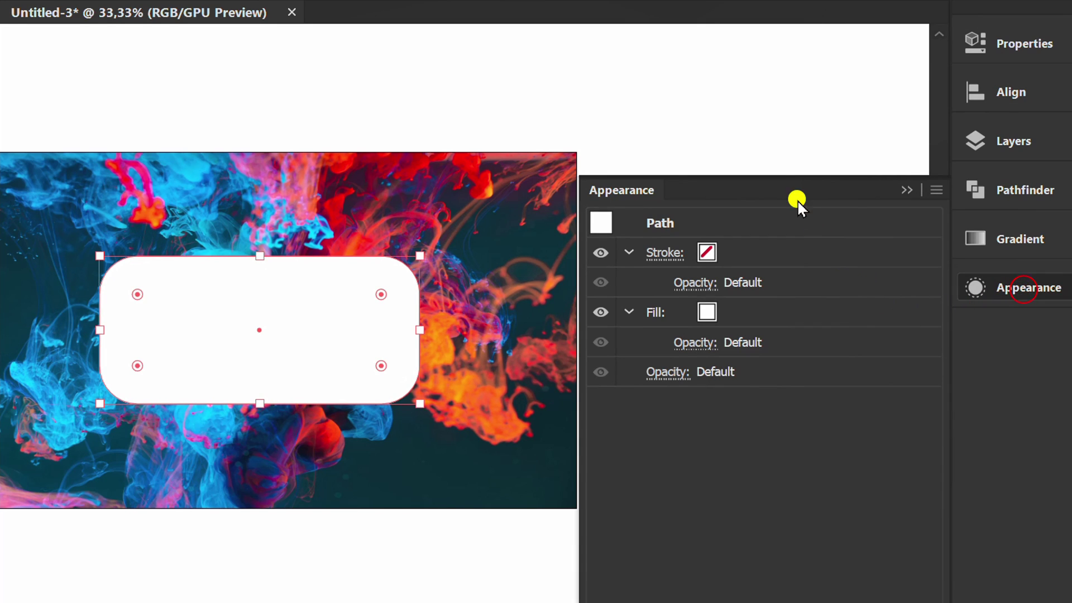
left_click_drag(786, 185, 684, 106)
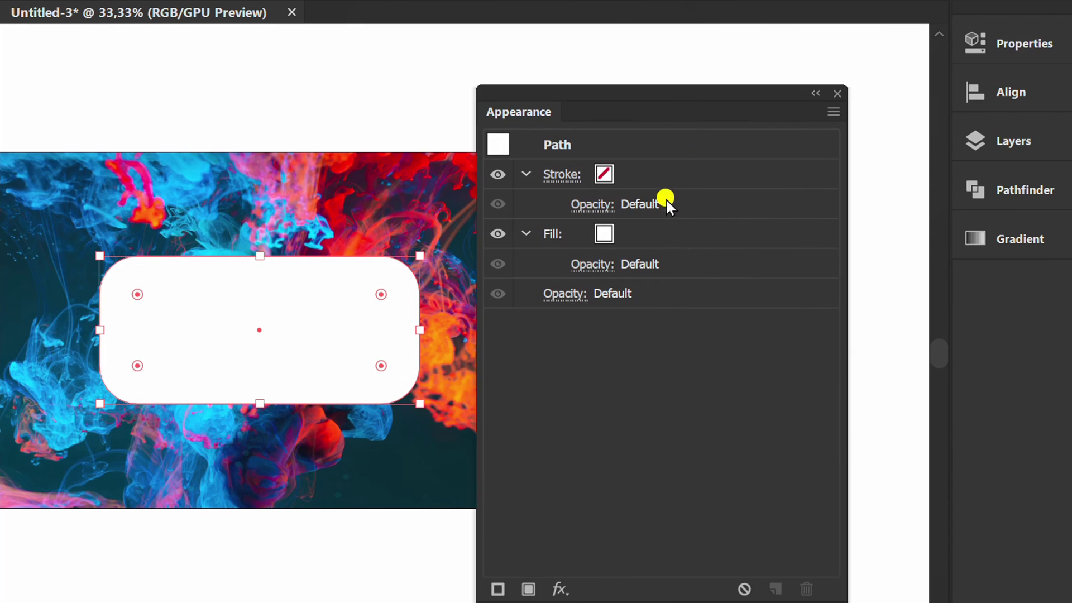
left_click(604, 235)
left_click(626, 234)
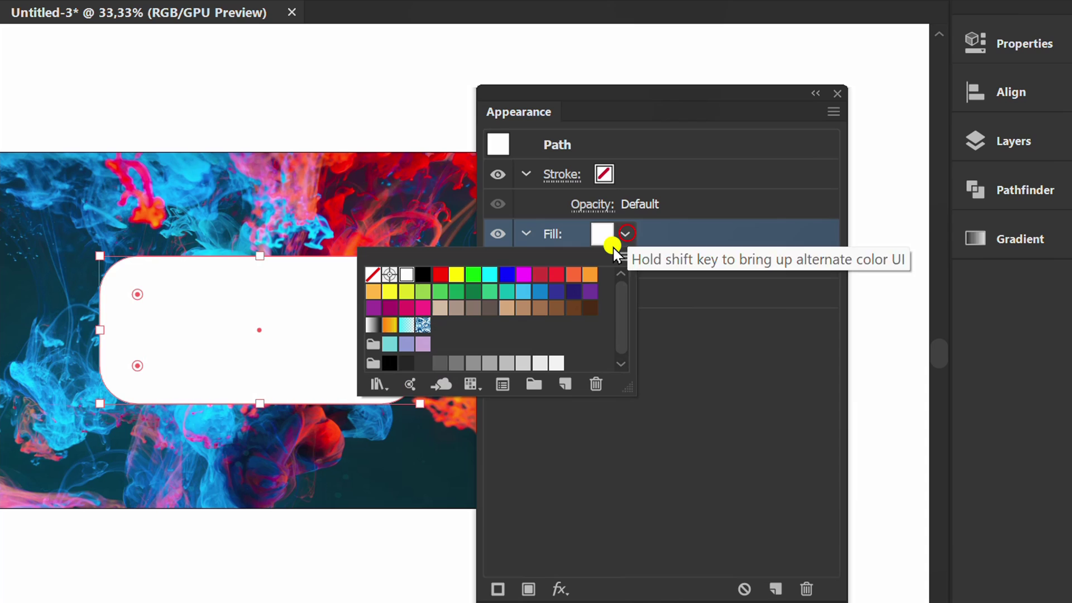
left_click(423, 274)
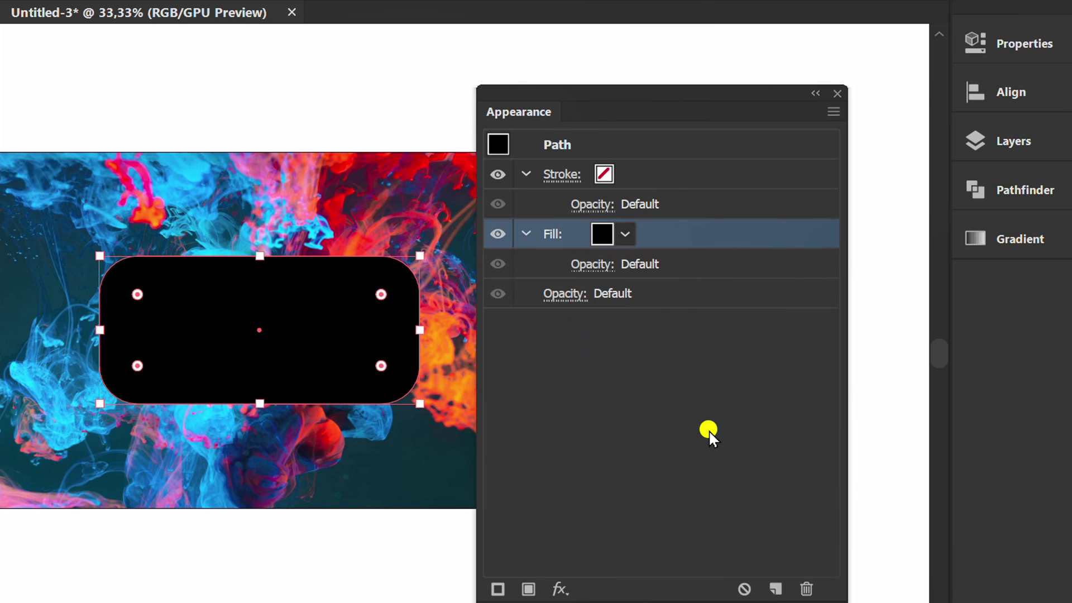
Step: Give the black fill an Overlay blend mode at 50% opacity
left_click(584, 265)
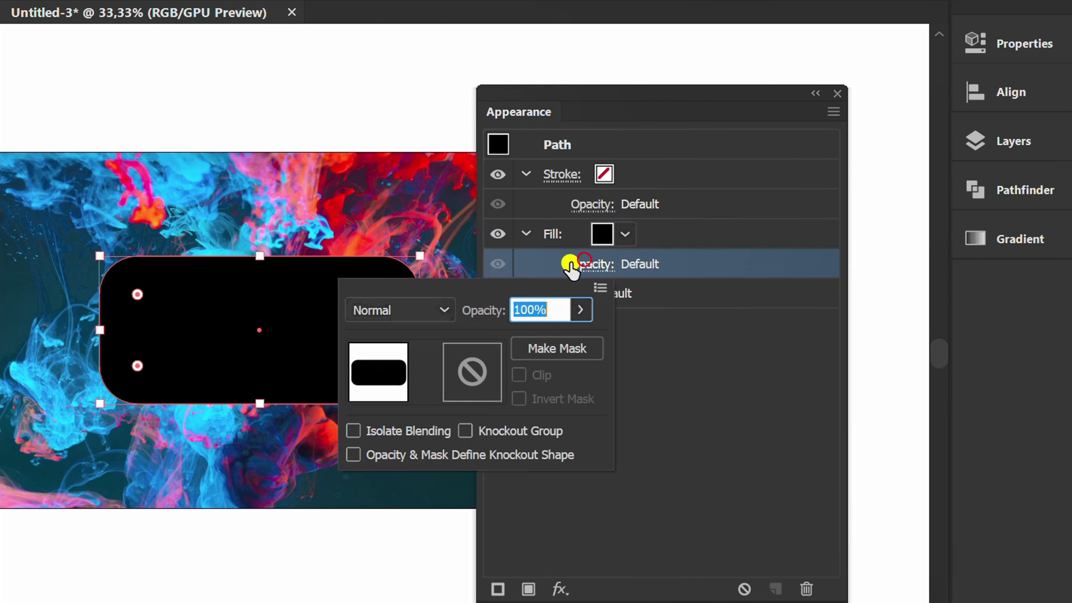
left_click(446, 305)
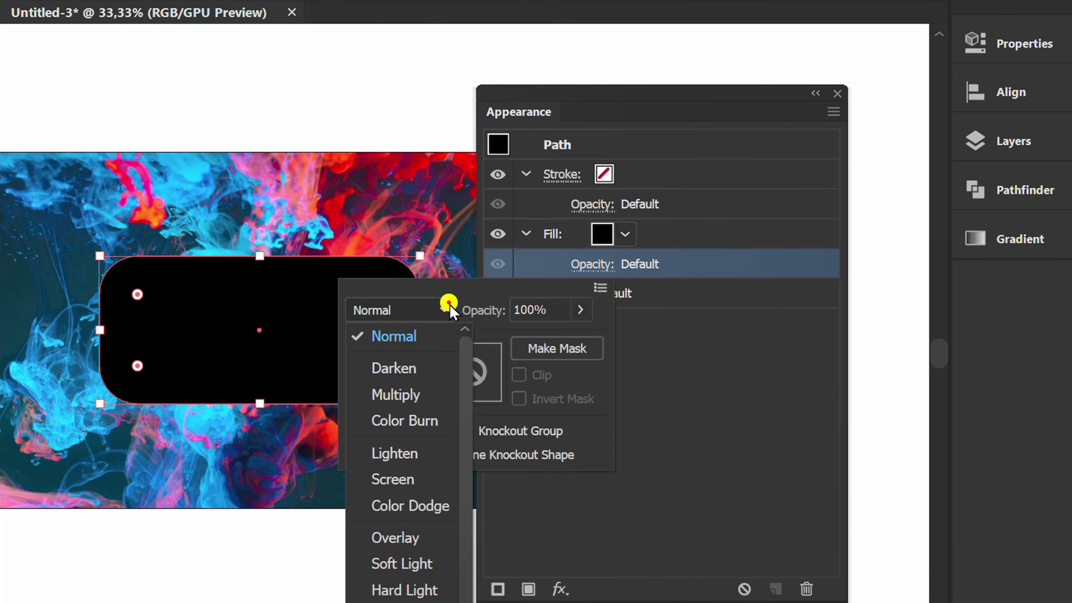
left_click(397, 537)
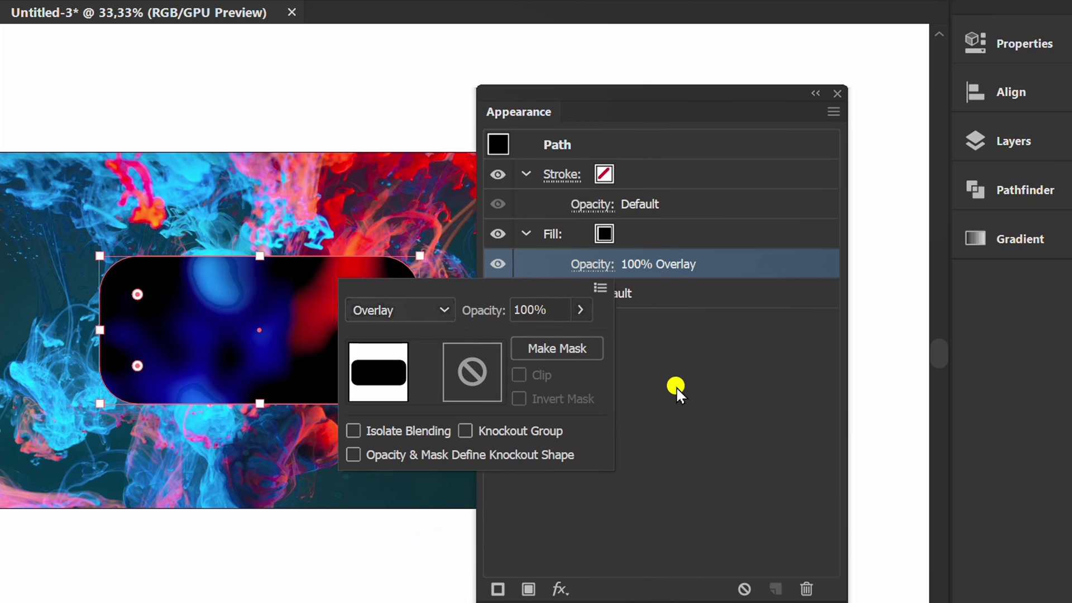
left_click(581, 309)
left_click_drag(577, 337, 528, 338)
left_click(547, 311)
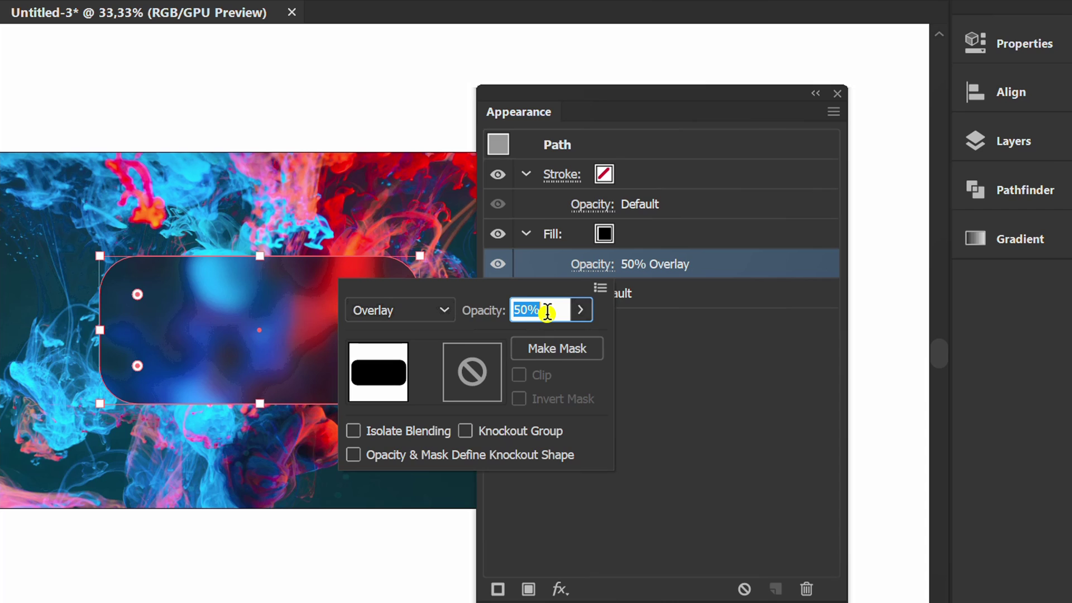
left_click(671, 372)
Step: Add Film Grain (Grain 20, Highlight Area 20, Intensity 10) to the black Overlay fill
left_click(718, 233)
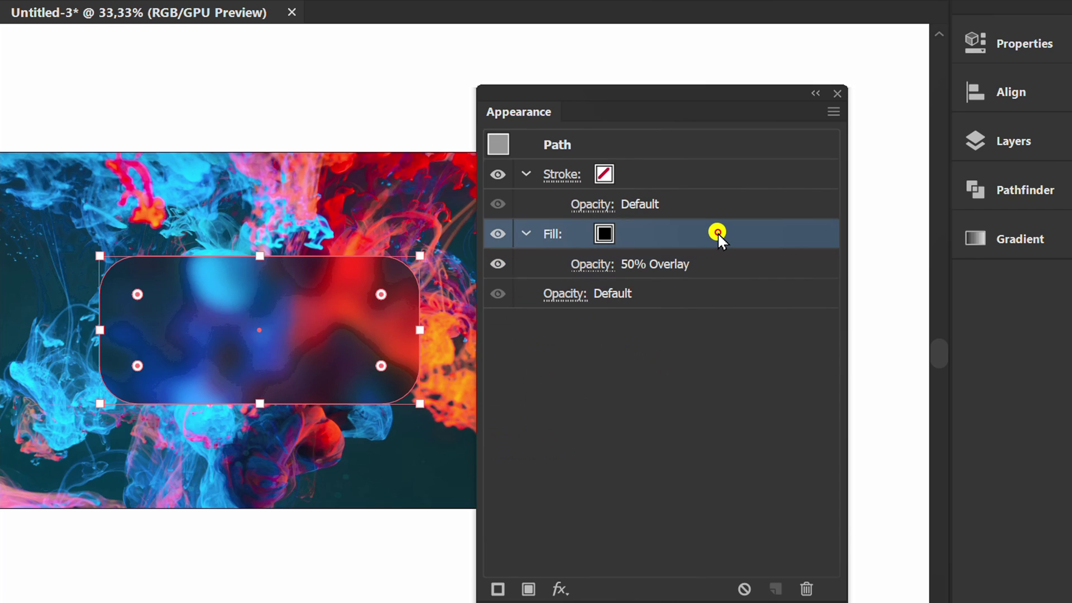
left_click(560, 589)
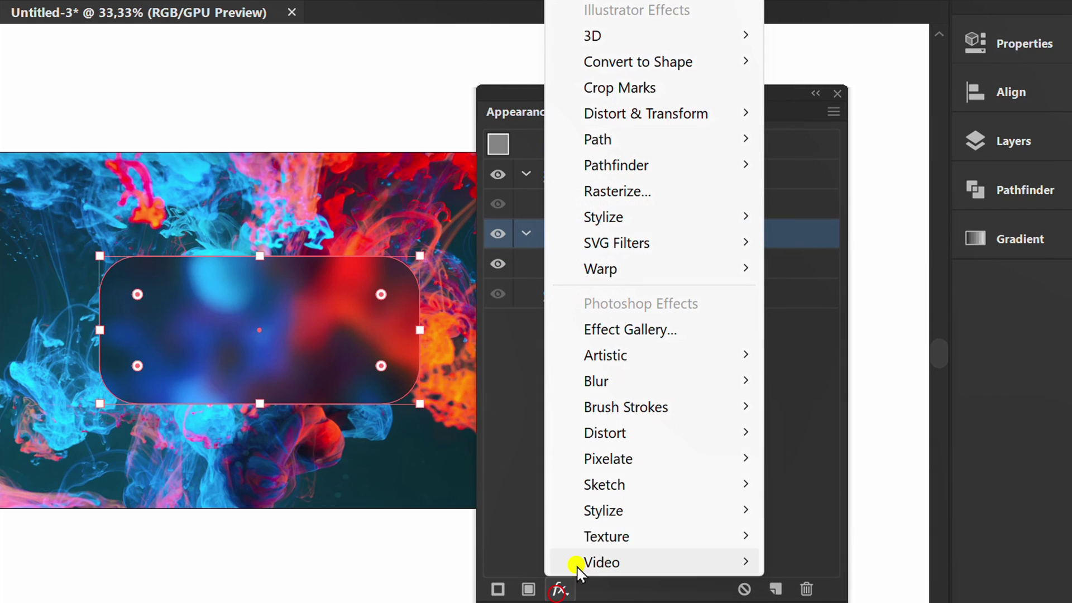
mouse_move(687, 363)
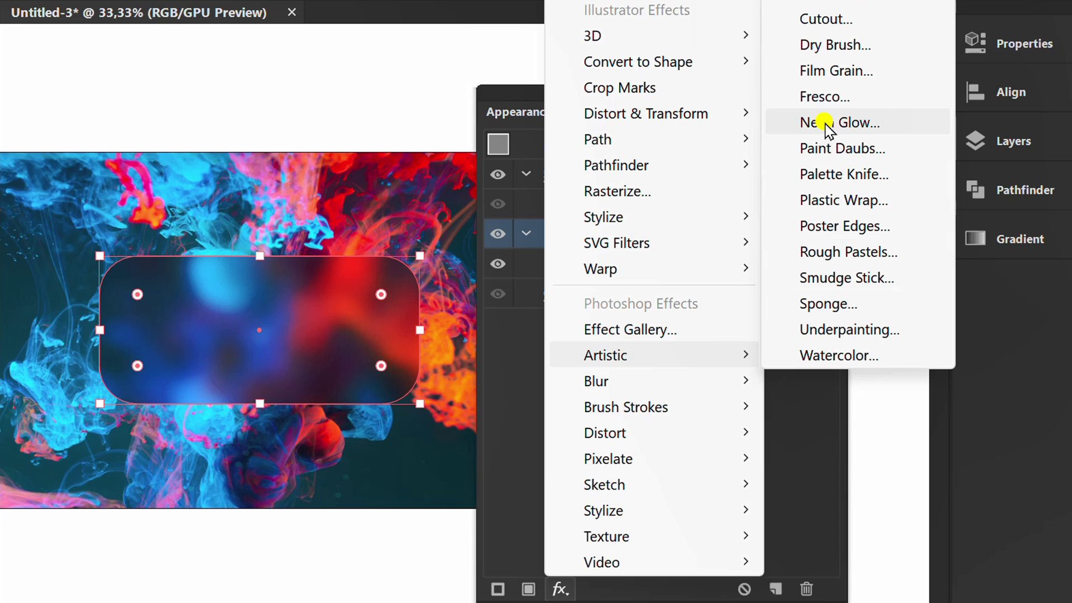
left_click(863, 72)
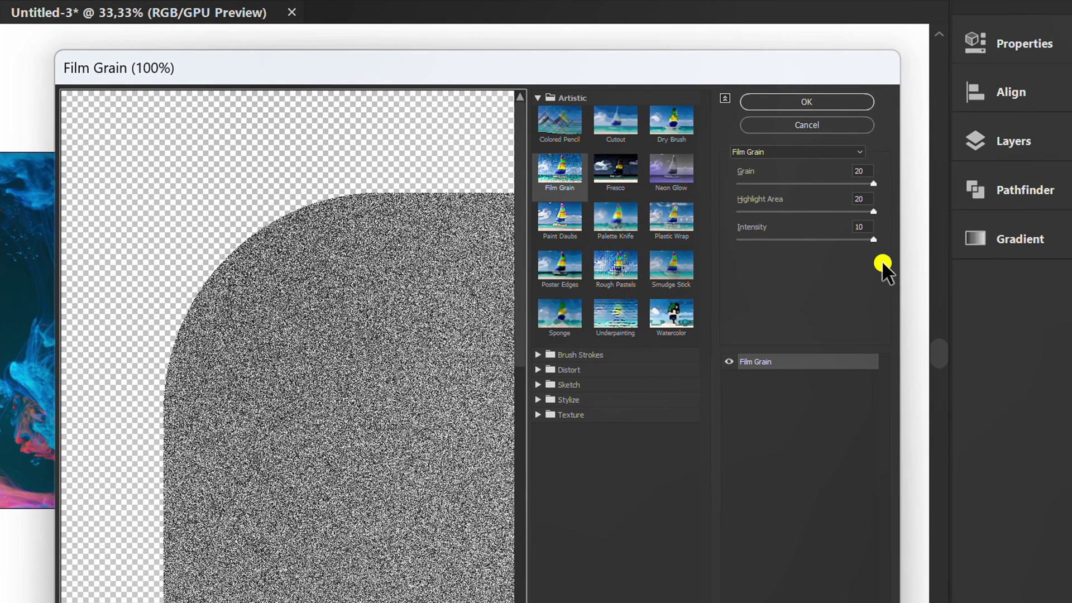
left_click(811, 102)
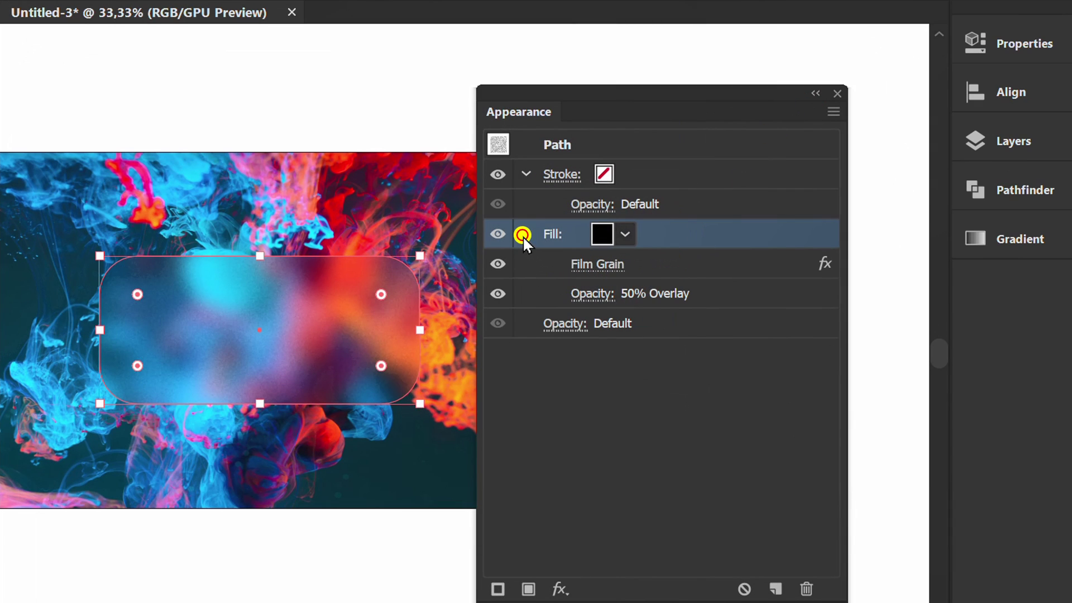
Step: Duplicate the grainy fill and set the top copy to the white-to-black gradient swatch
left_click(524, 234)
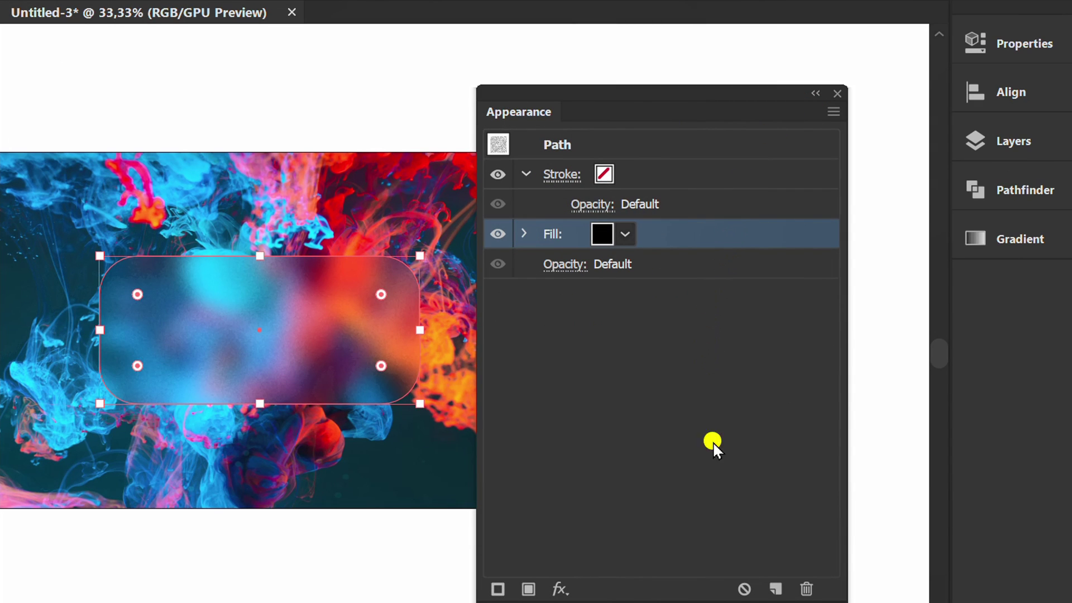
left_click(777, 589)
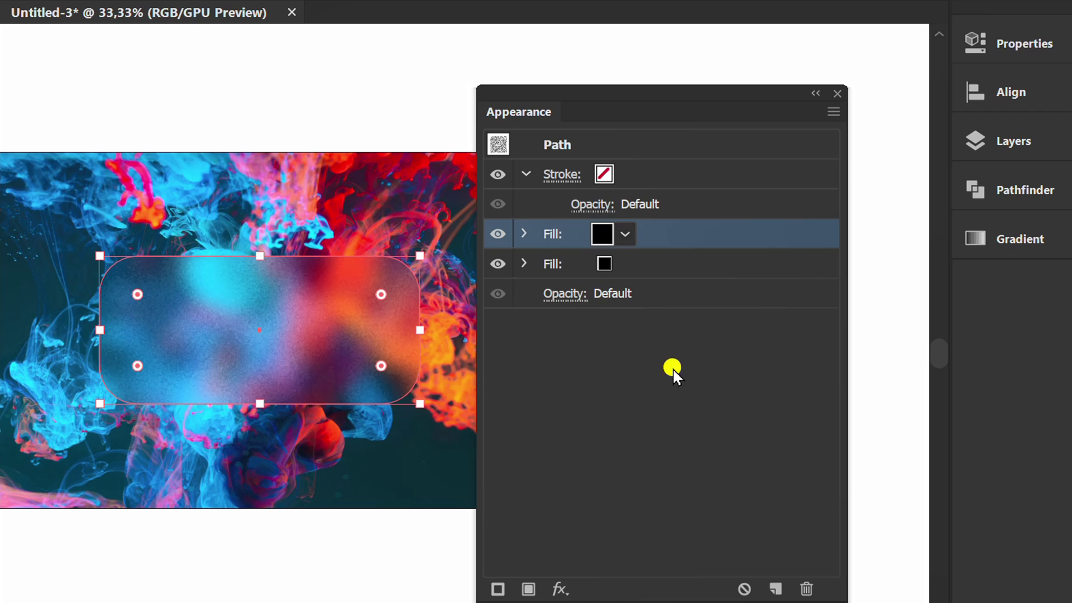
left_click(625, 234)
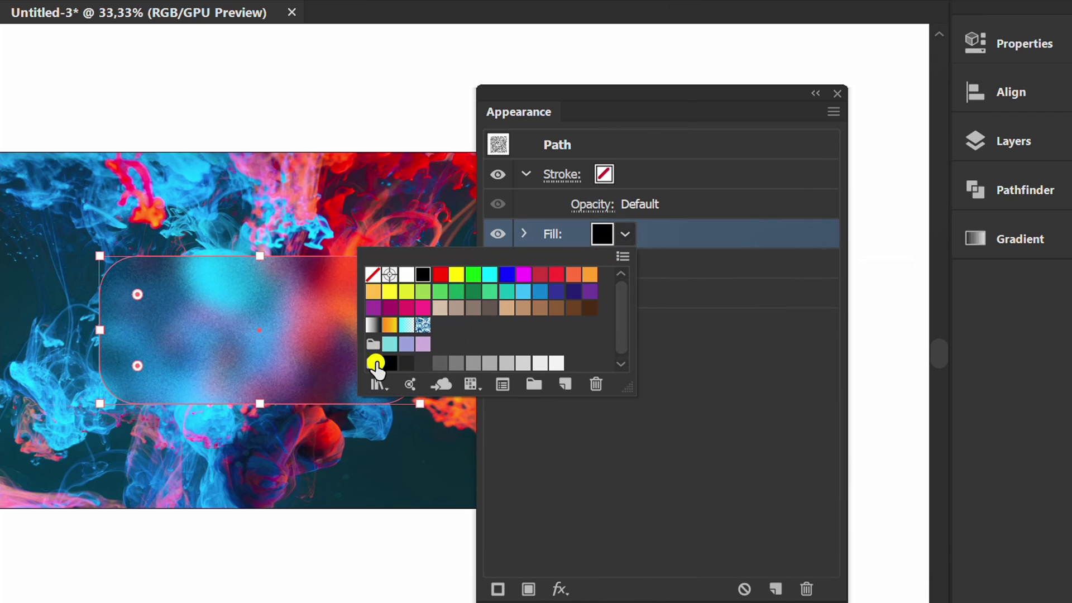
left_click(372, 327)
left_click(741, 373)
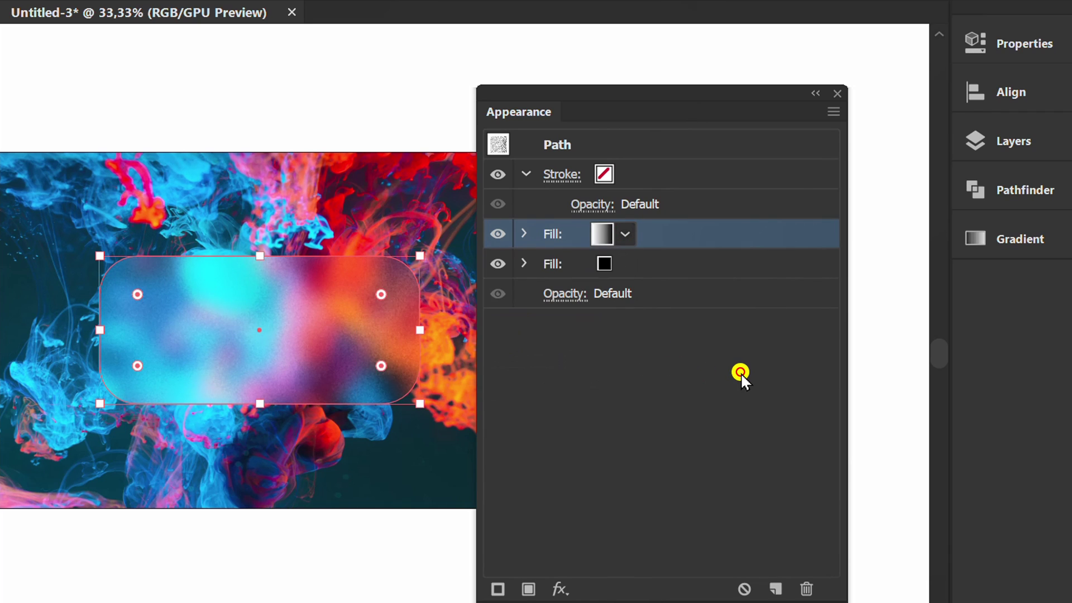
Step: Set the top fill gradient's start stop to 10% opacity
left_click(1024, 237)
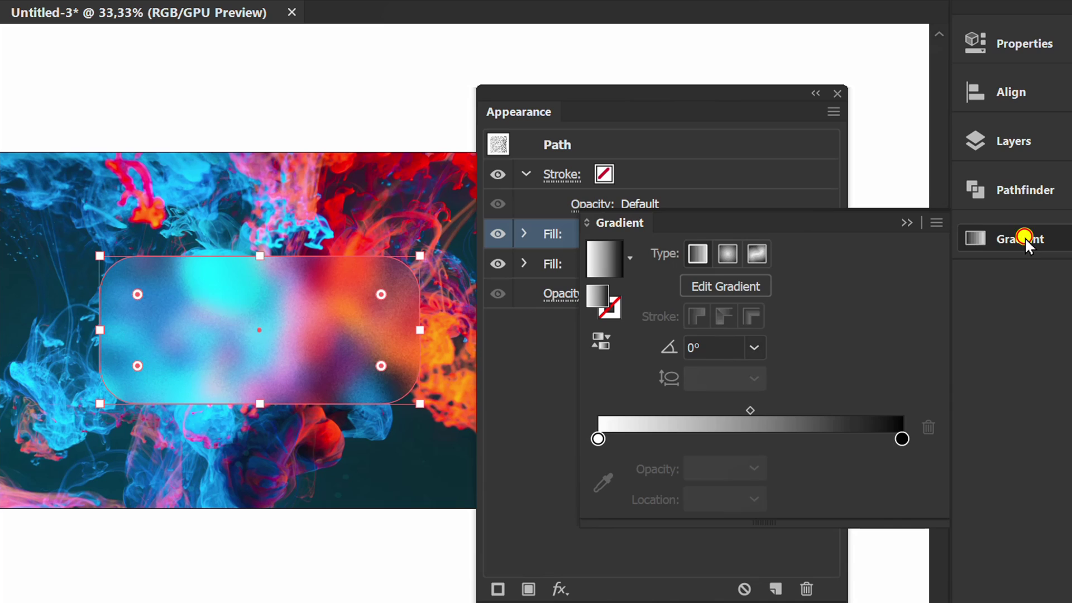
left_click_drag(807, 219, 680, 250)
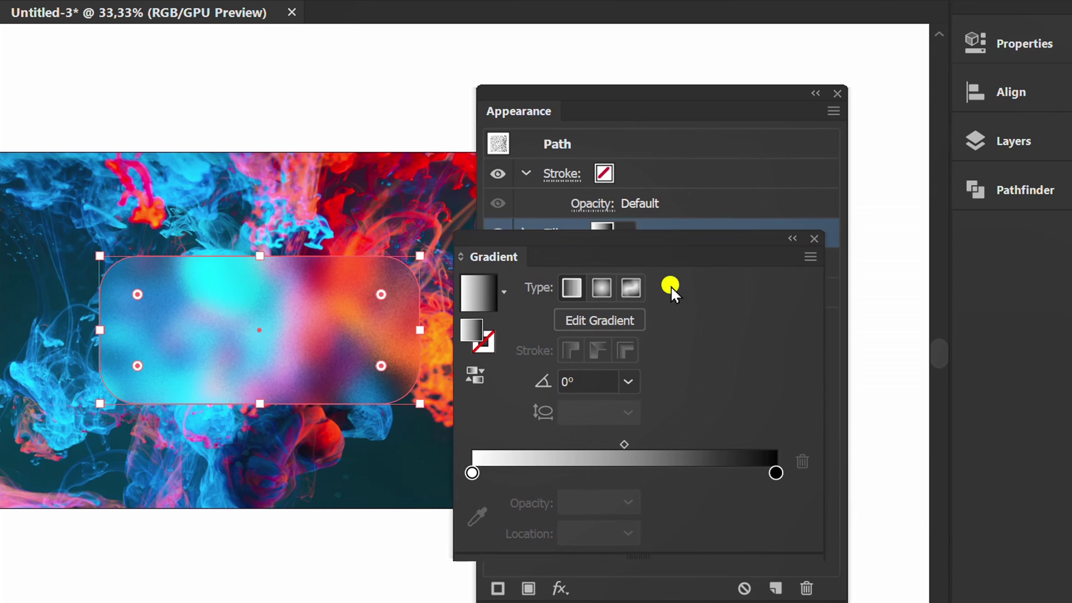
left_click(471, 474)
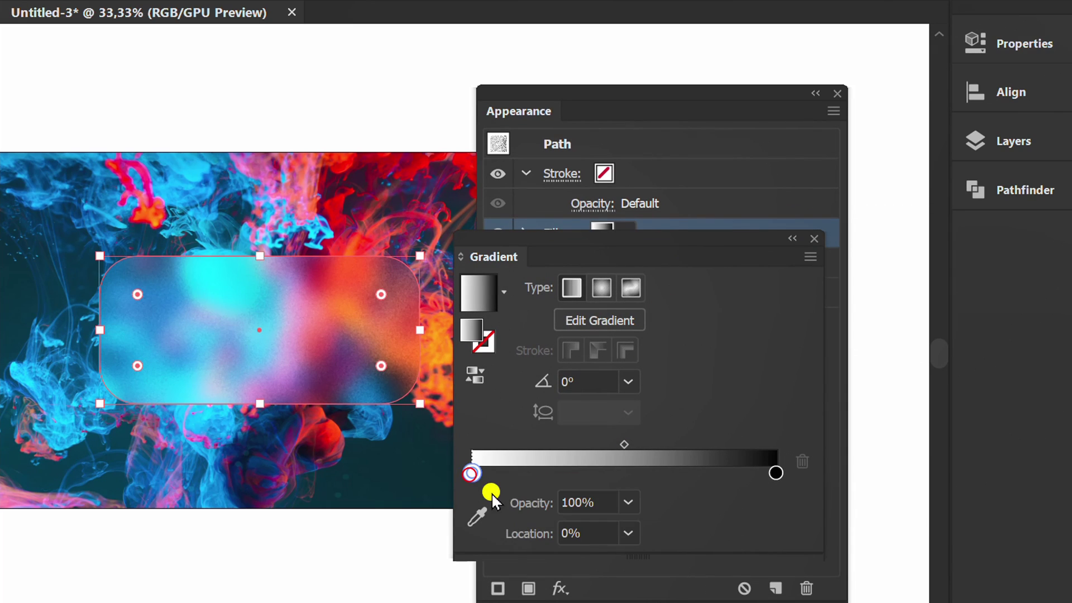
left_click(627, 502)
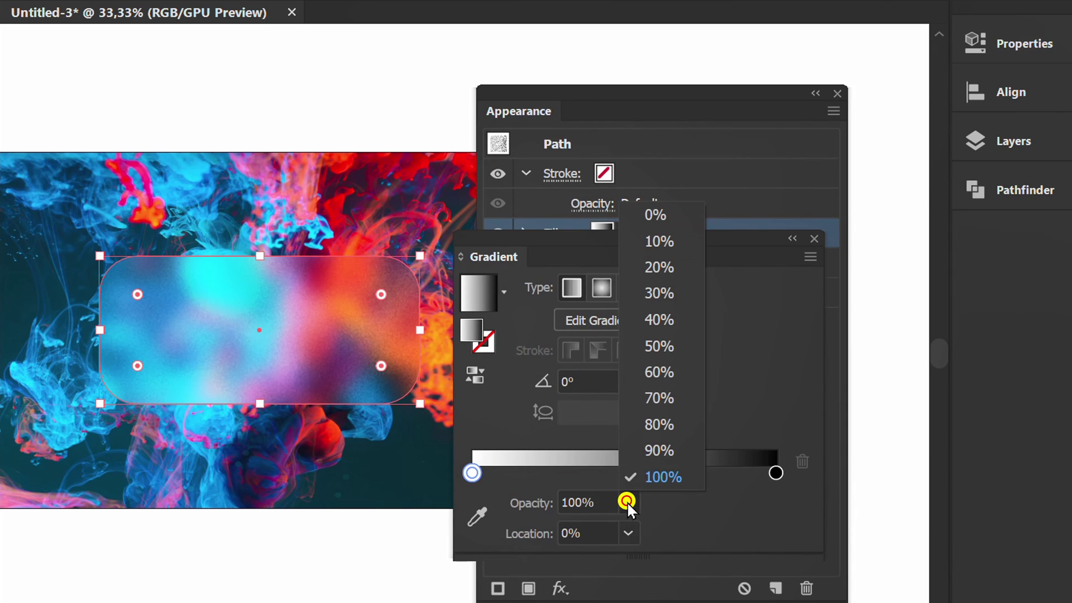
left_click(684, 242)
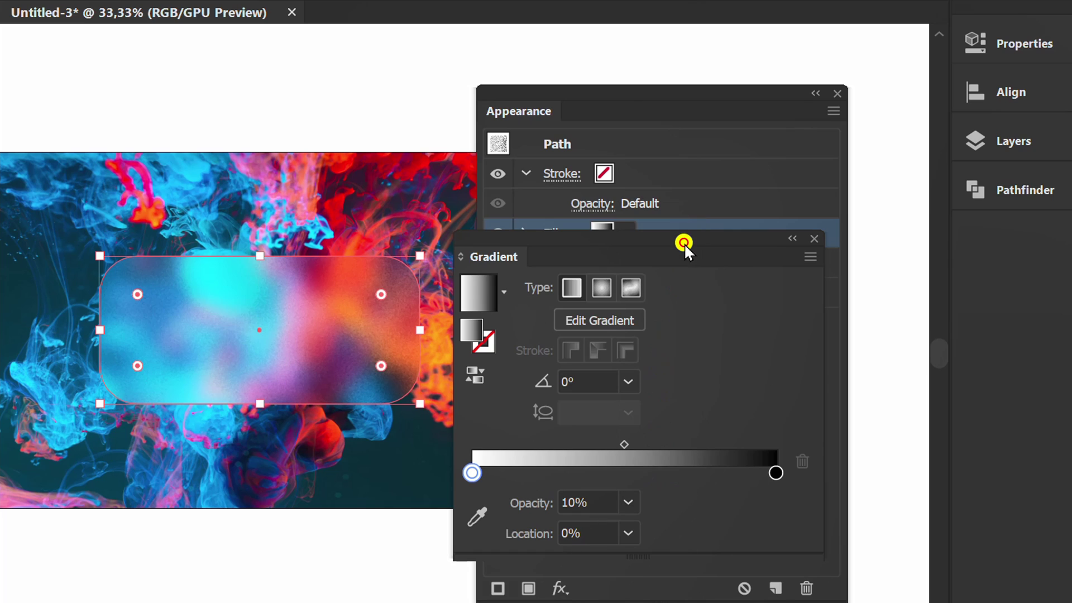
Step: Make the gradient's end stop white at 70% opacity and angle the gradient at -45°
left_click(777, 474)
left_click(628, 501)
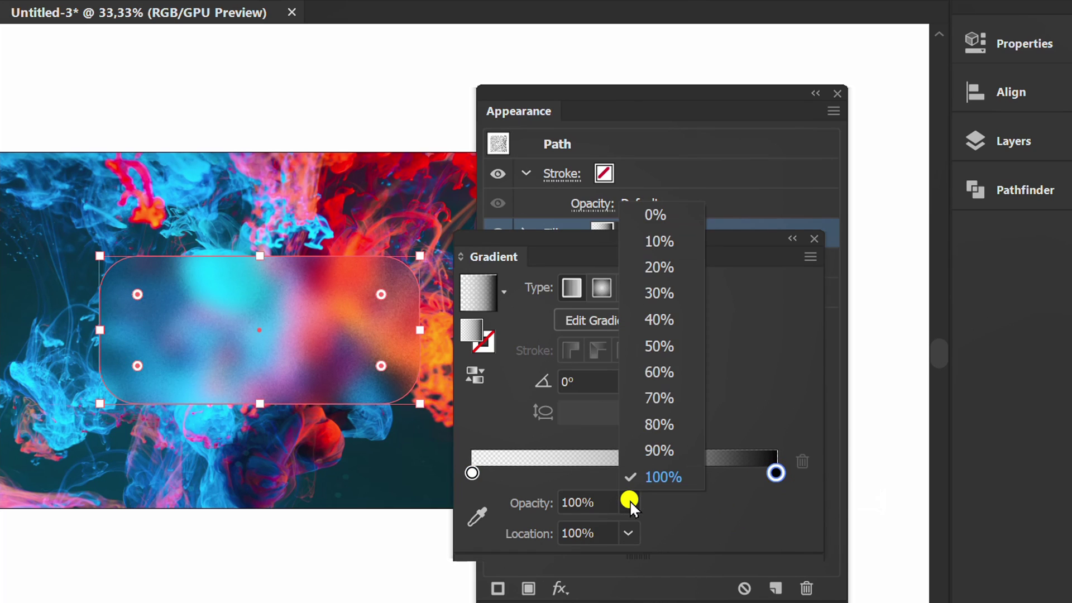
left_click(660, 397)
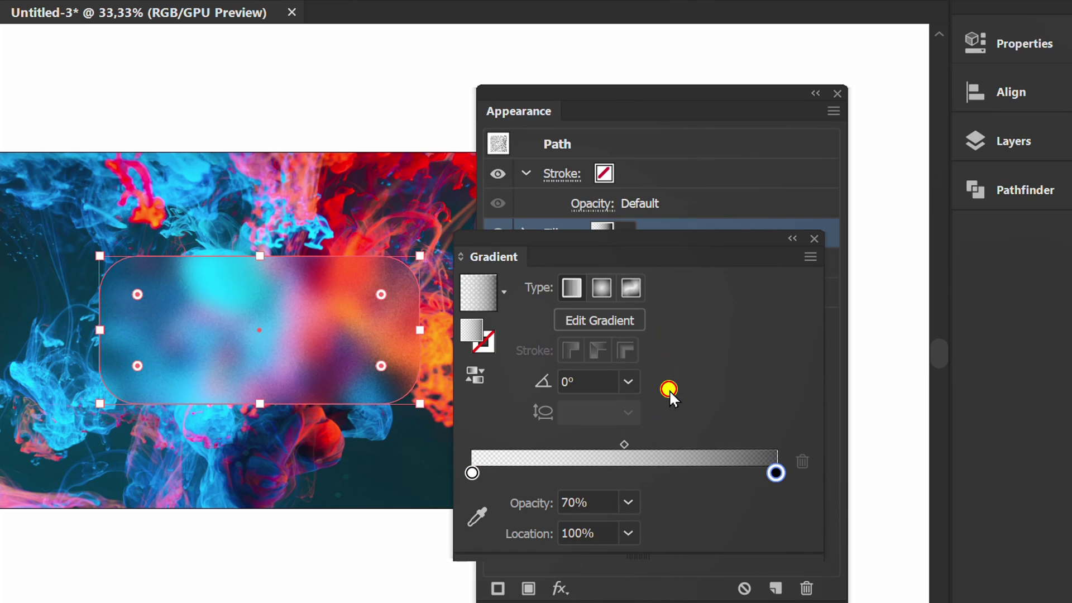
double_click(776, 473)
left_click(503, 240)
left_click(723, 510)
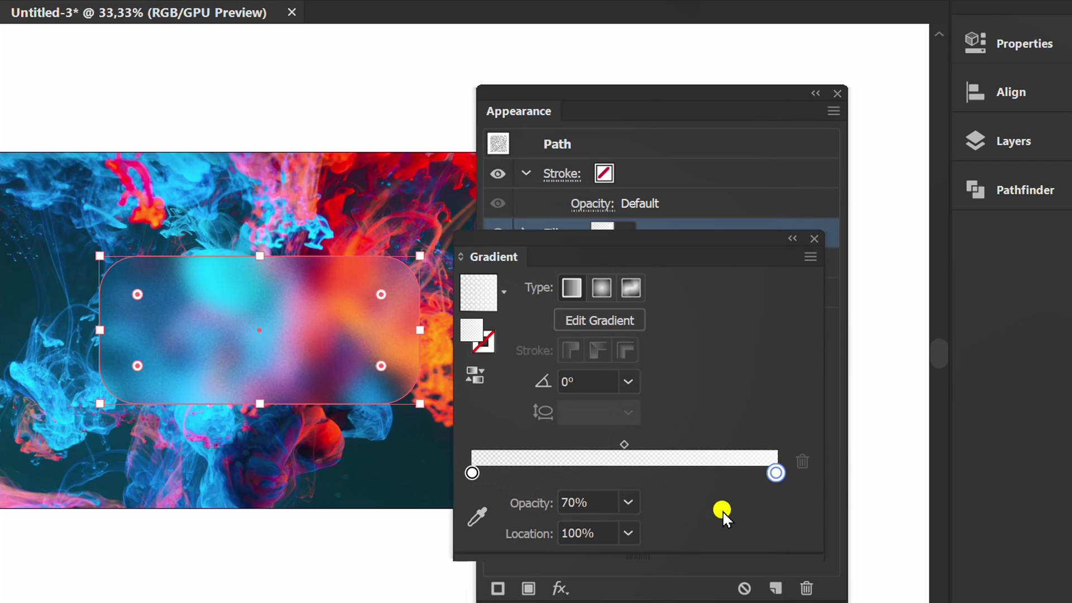
left_click(628, 382)
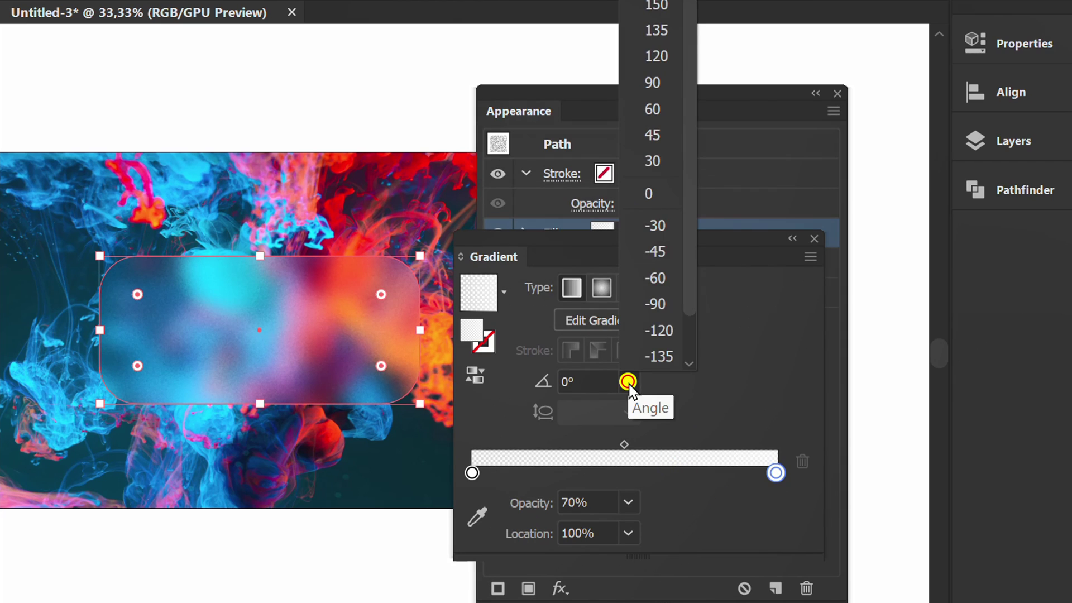
left_click(669, 252)
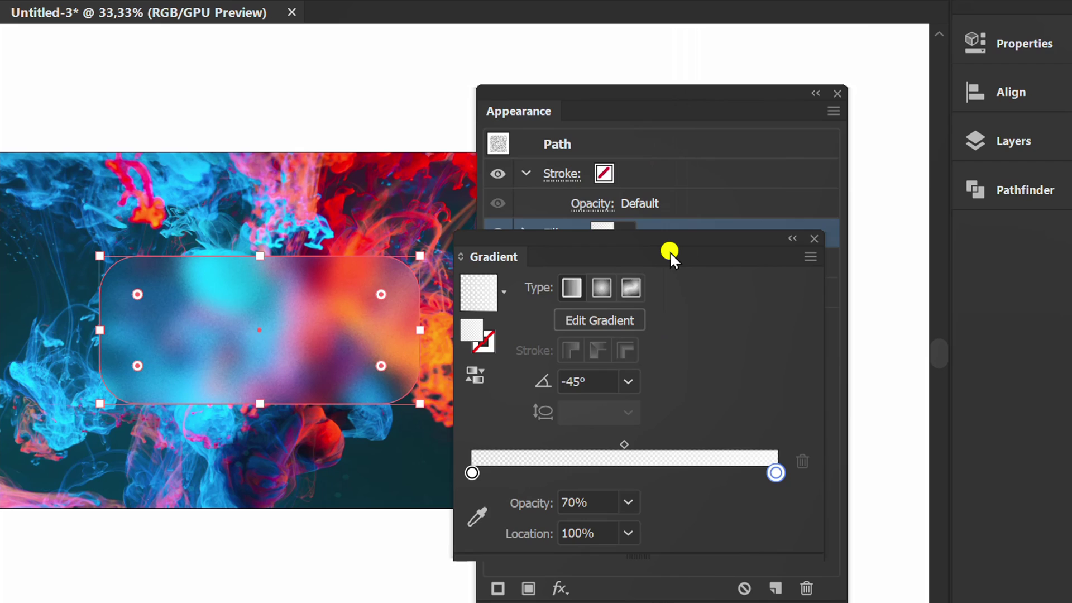
left_click_drag(670, 253, 1033, 245)
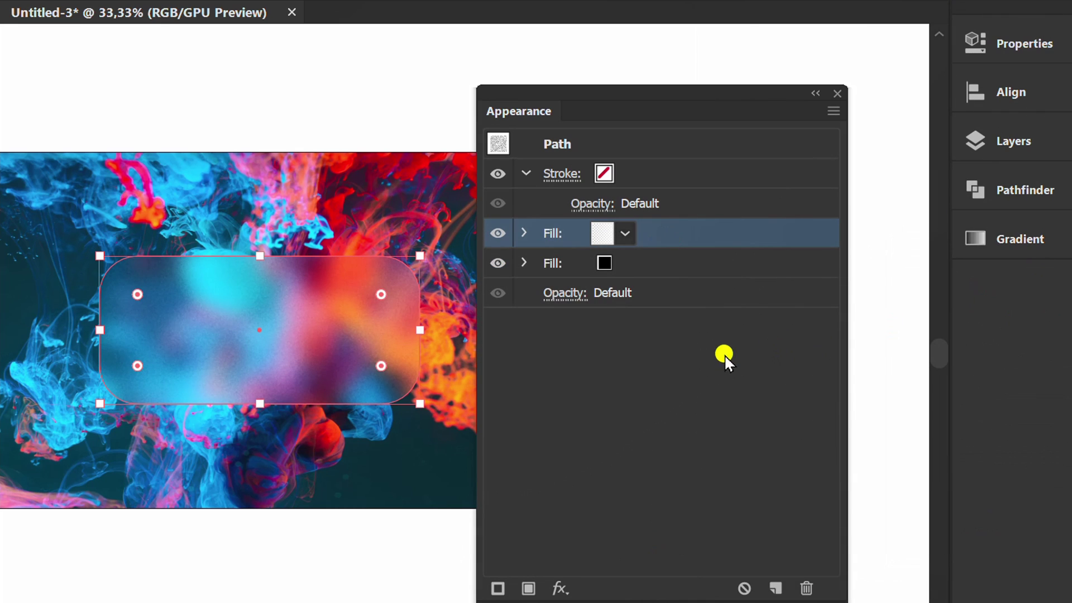
Step: Add a 3 pt stroke to the card using the White, Black gradient swatch
left_click(497, 588)
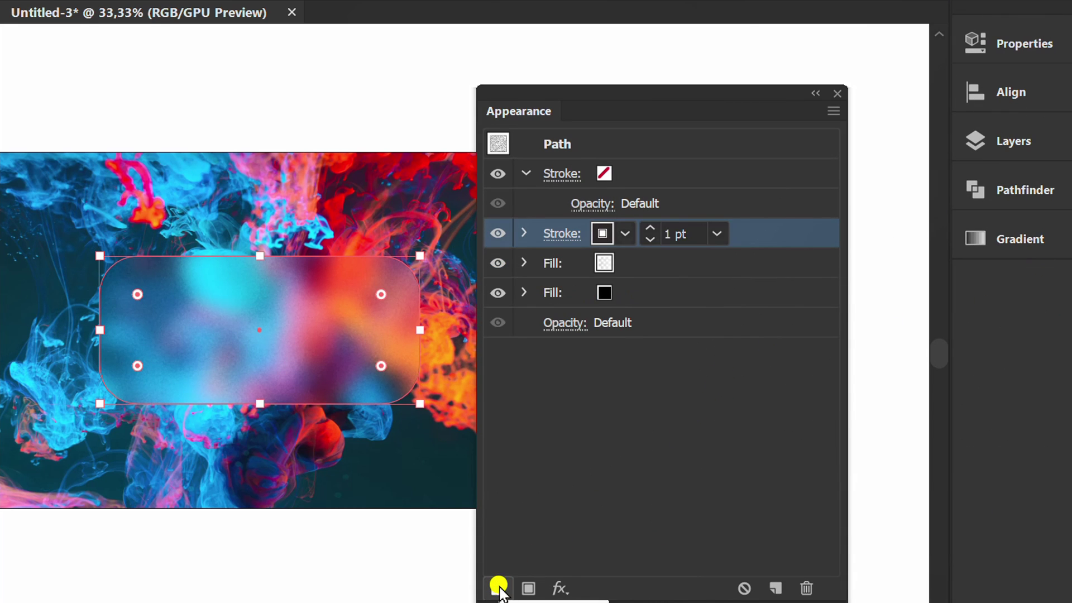
left_click(650, 227)
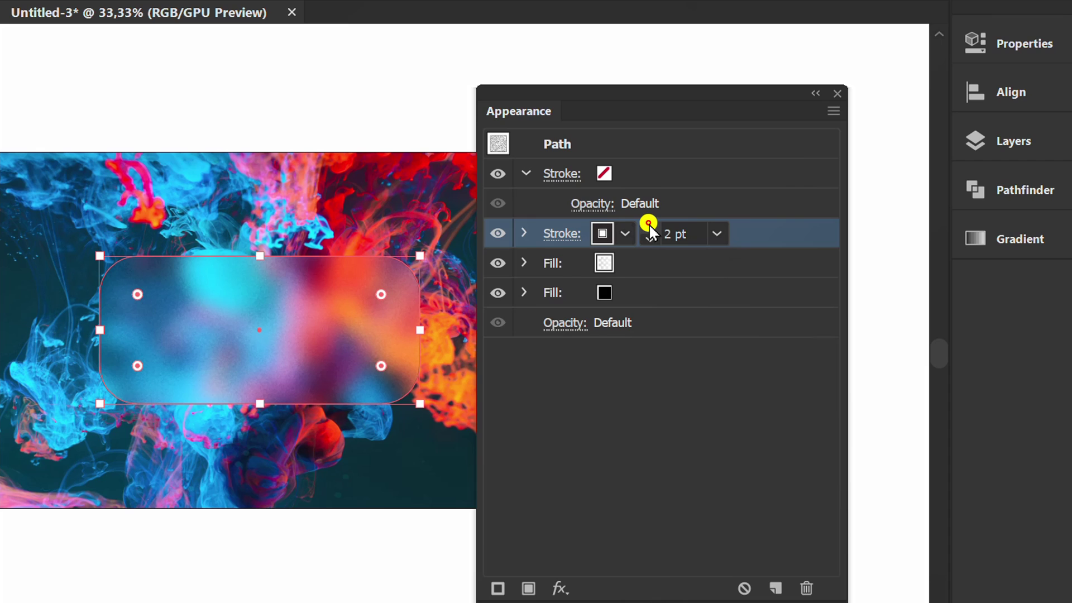
left_click(625, 233)
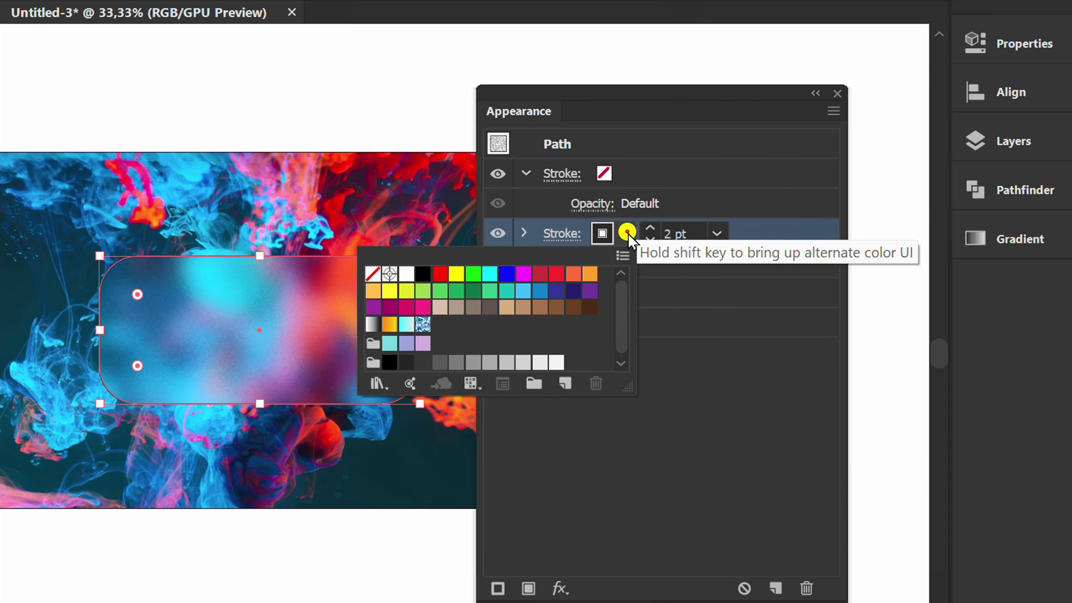
left_click(371, 324)
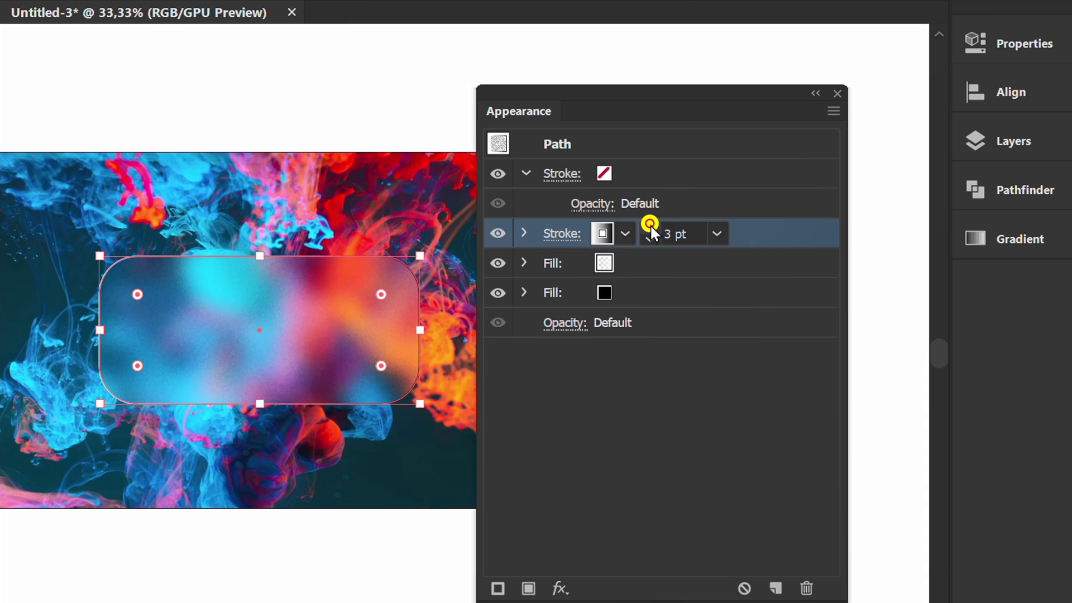
Step: Make the stroke gradient's end stop white and add two extra stops at about 34% and 71%
left_click(1033, 237)
left_click_drag(792, 216, 597, 285)
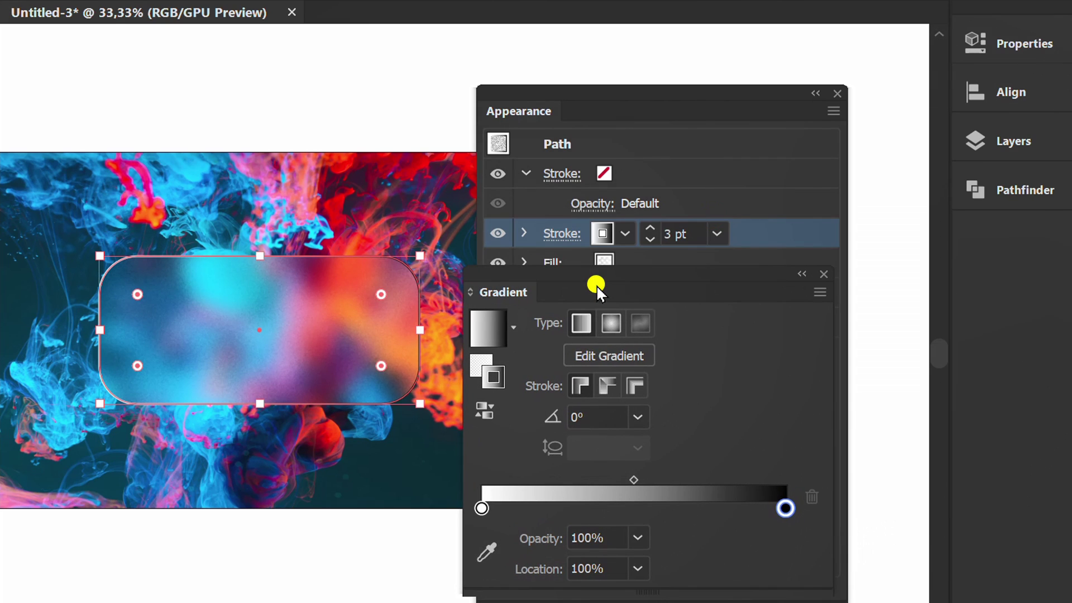
double_click(786, 508)
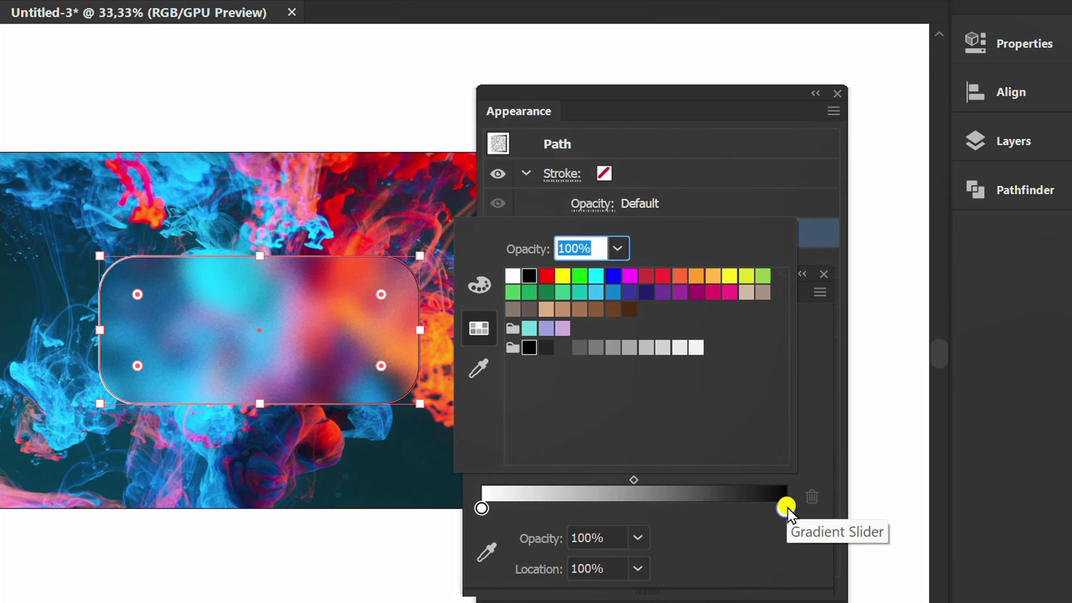
left_click(510, 276)
left_click(746, 561)
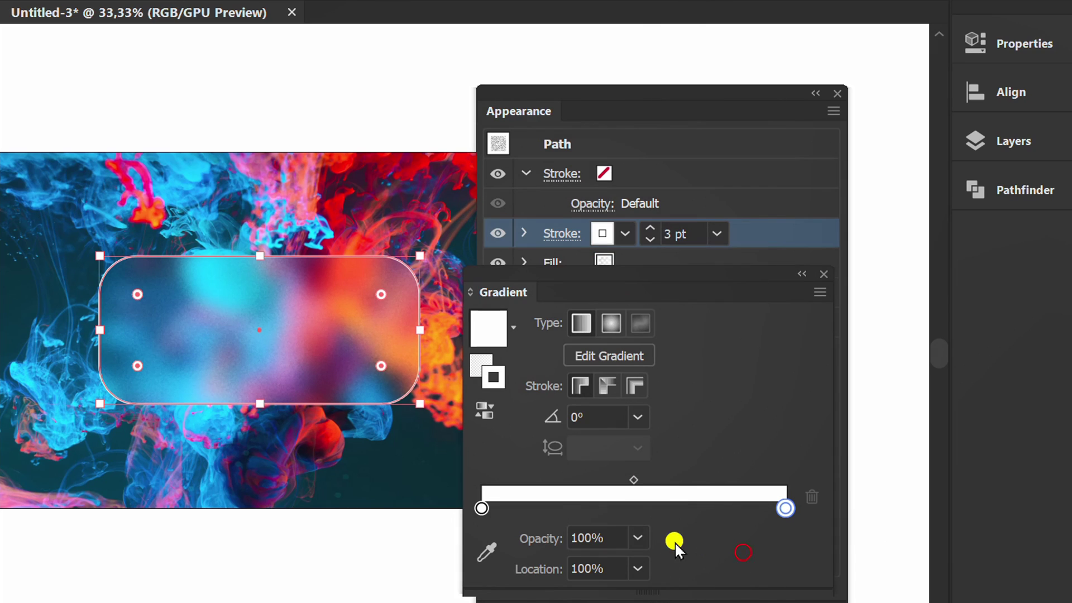
left_click(563, 508)
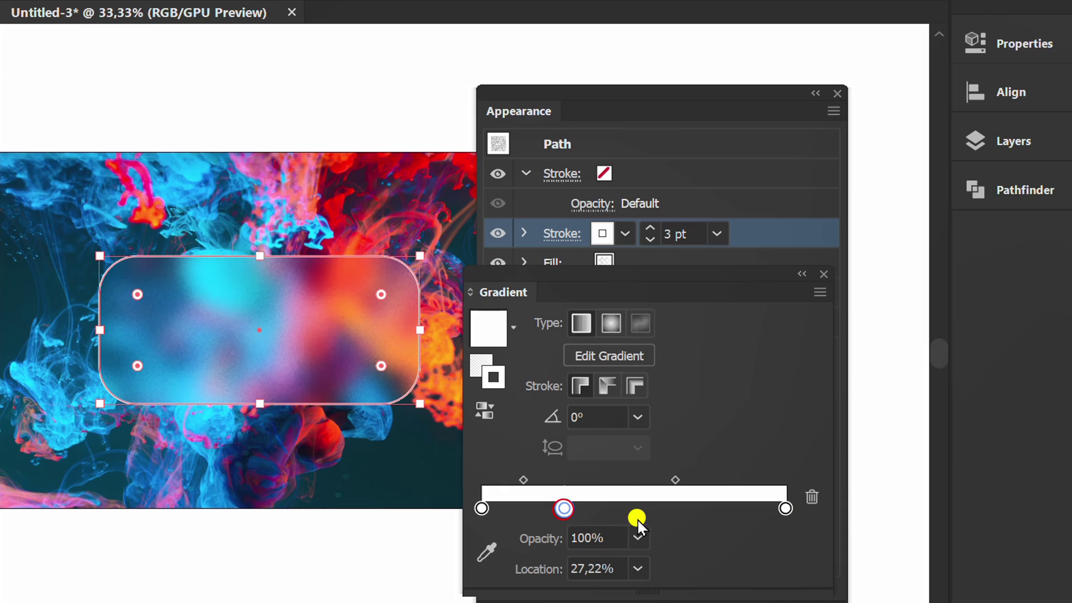
left_click(676, 508)
left_click_drag(564, 508, 578, 508)
left_click_drag(675, 508, 697, 509)
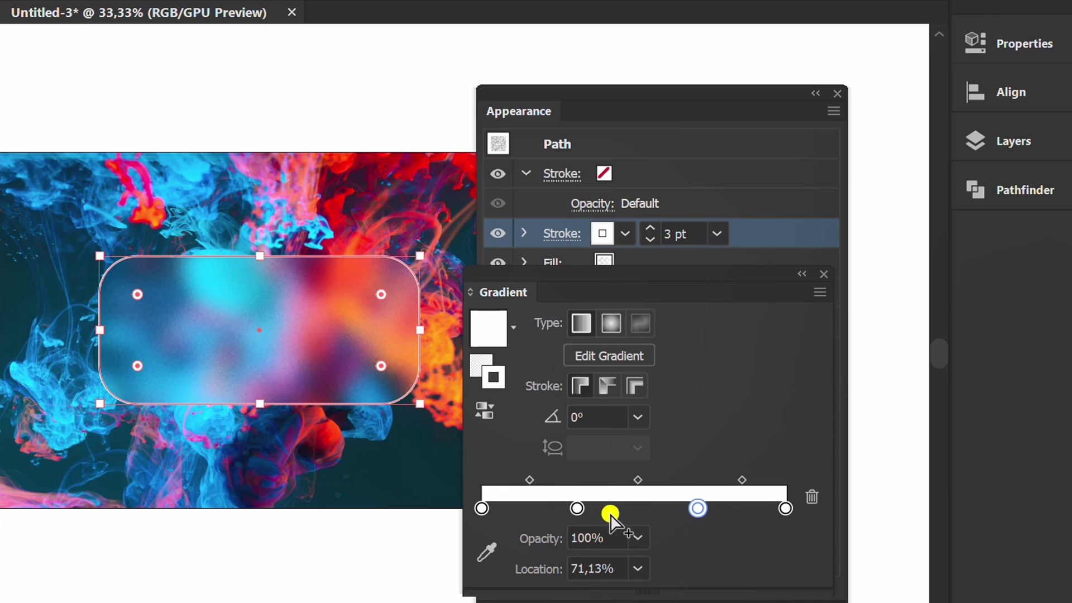
left_click_drag(578, 508, 588, 507)
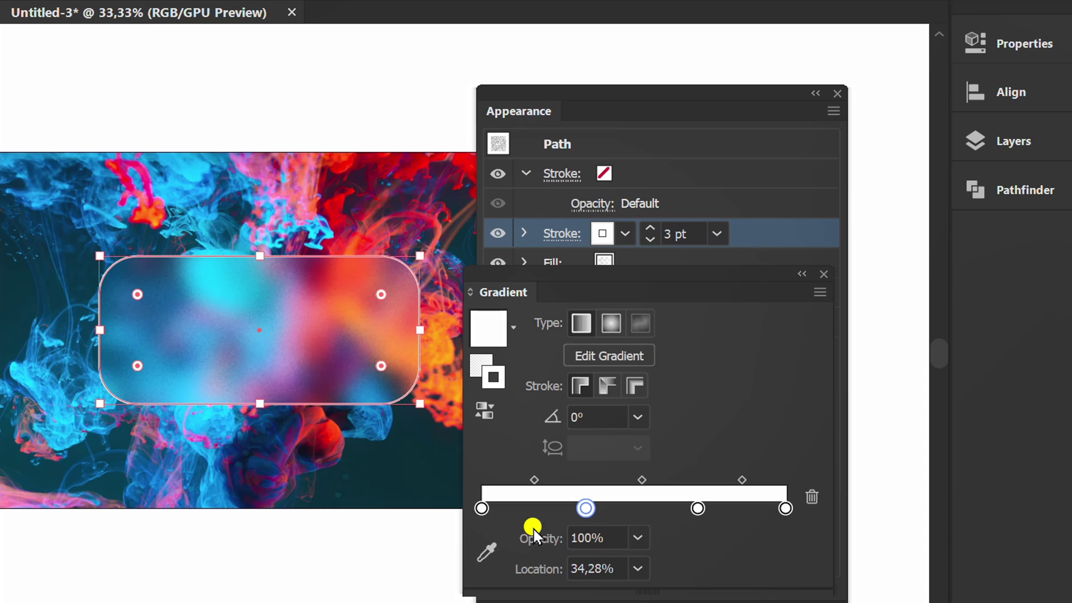
Step: Set the four stroke gradient stops' opacities to 10%, 100%, 10% and 70%
left_click(481, 509)
left_click(640, 538)
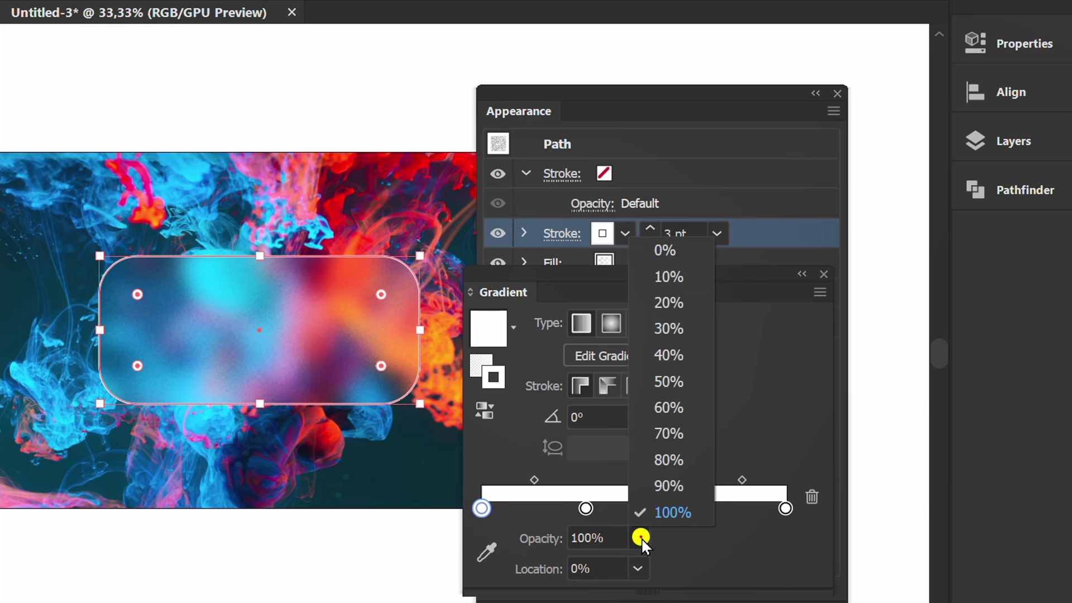
left_click(668, 273)
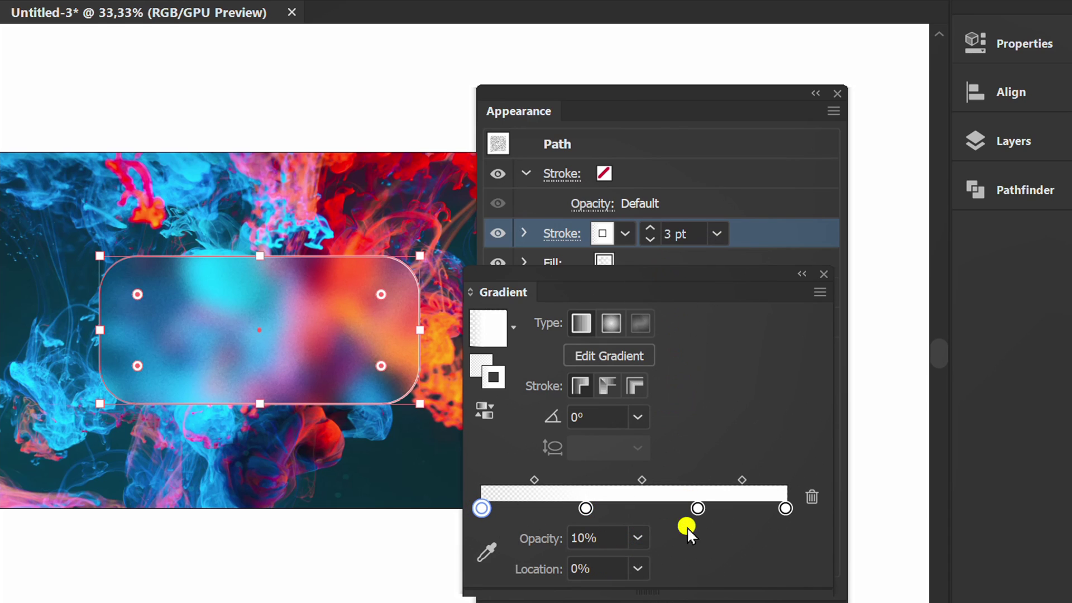
left_click(585, 509)
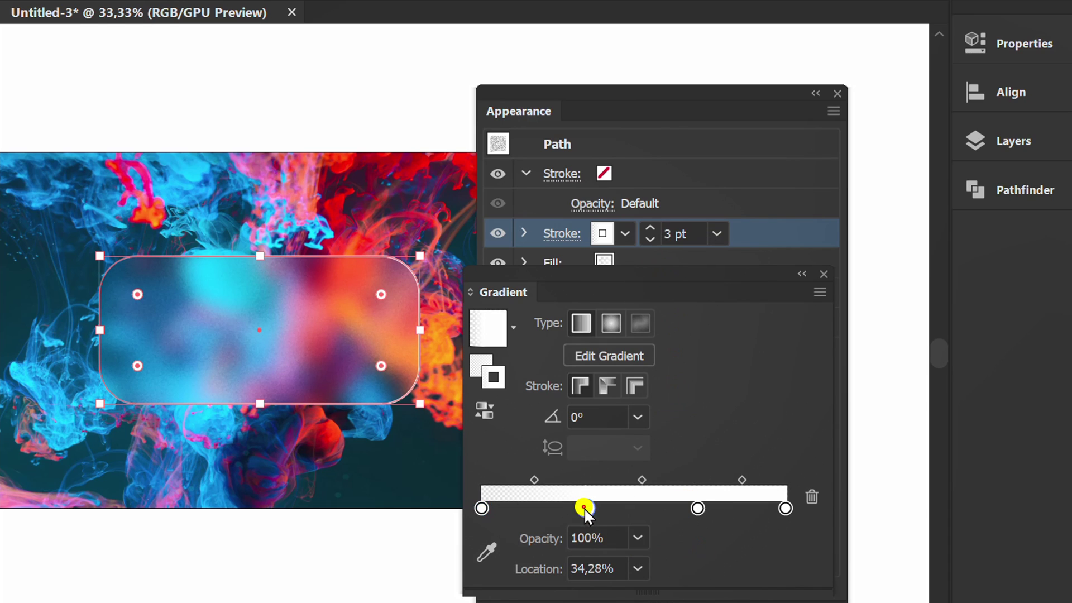
left_click(639, 536)
left_click(698, 508)
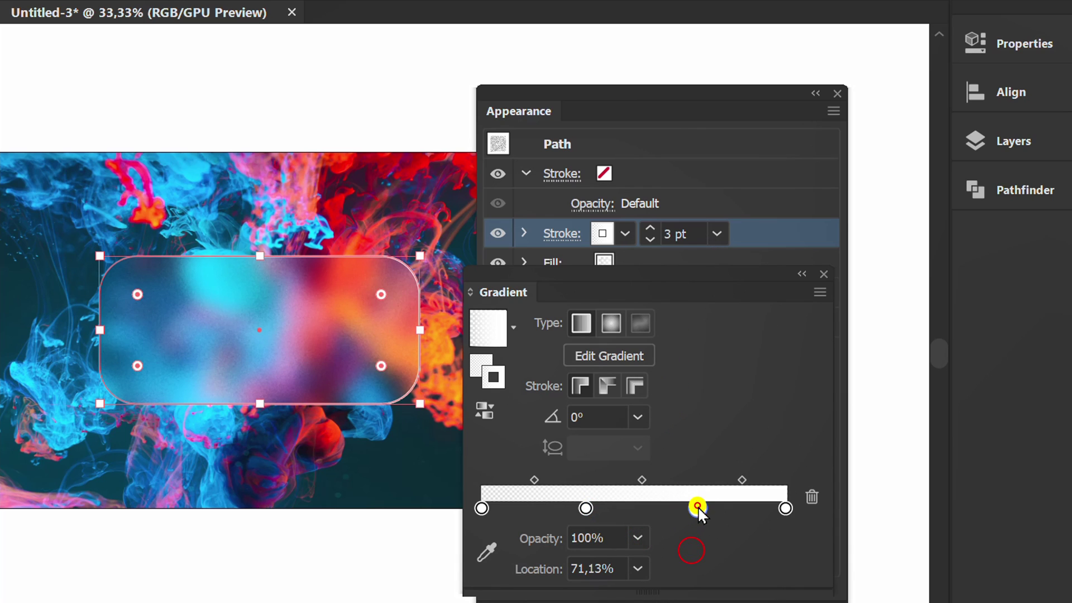
left_click(638, 536)
left_click(686, 277)
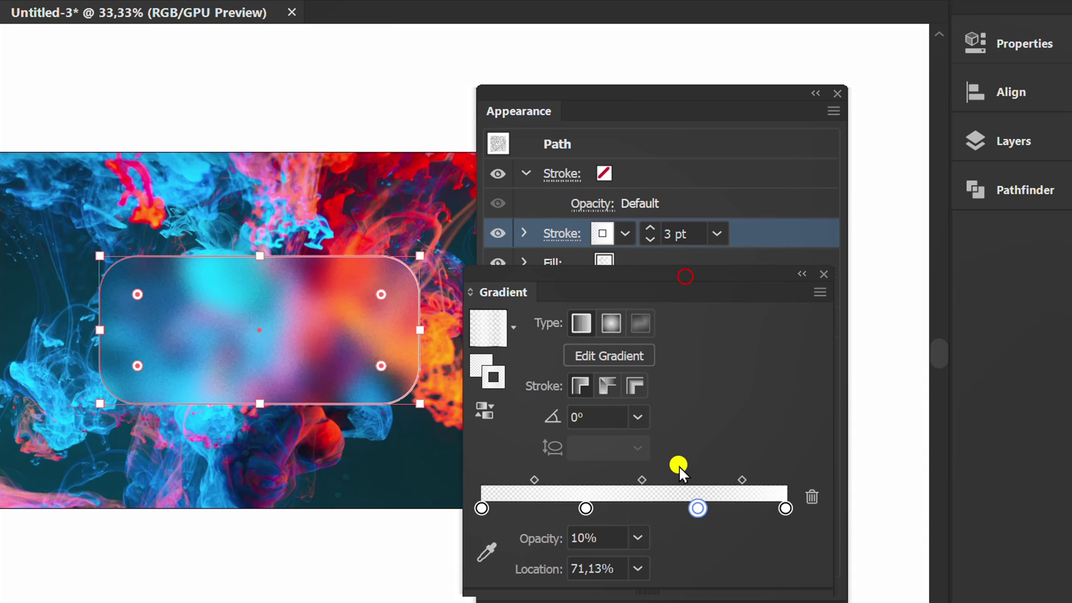
left_click(785, 508)
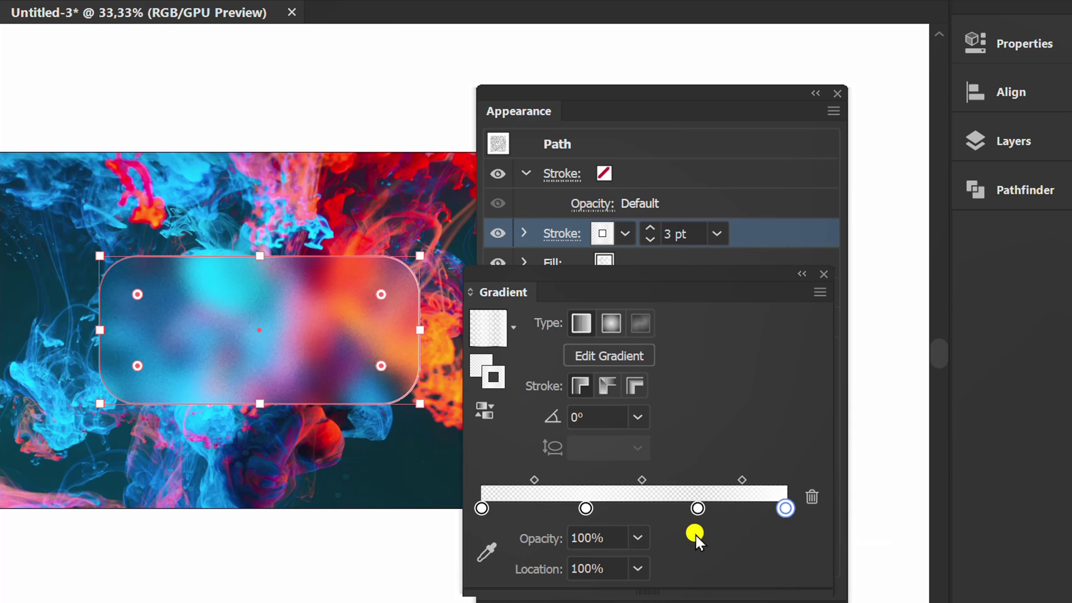
left_click(639, 536)
left_click(672, 433)
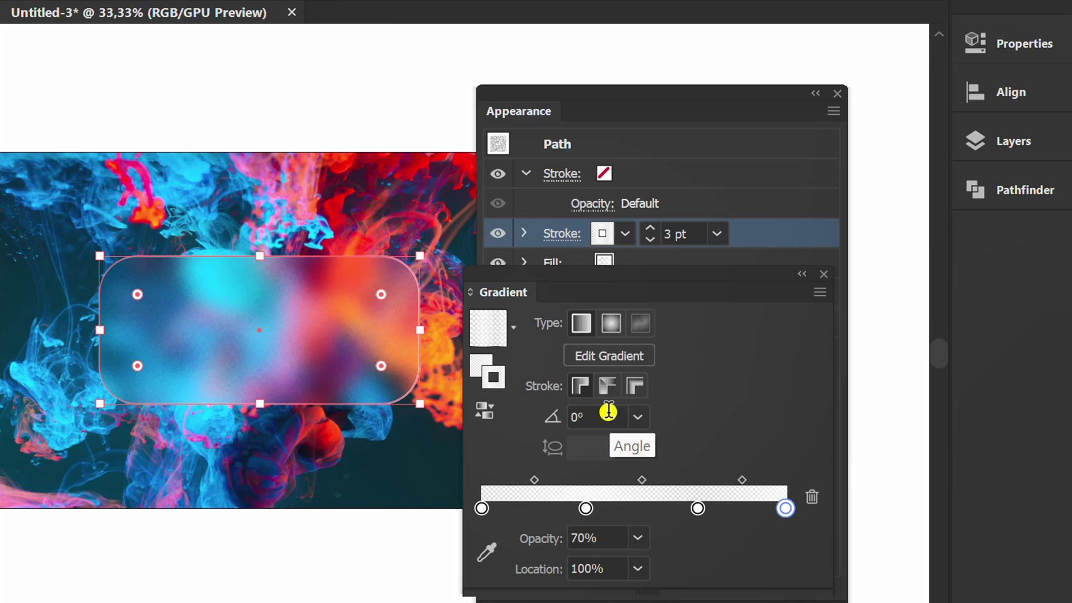
Step: Angle the stroke gradient at 45°
left_click(637, 419)
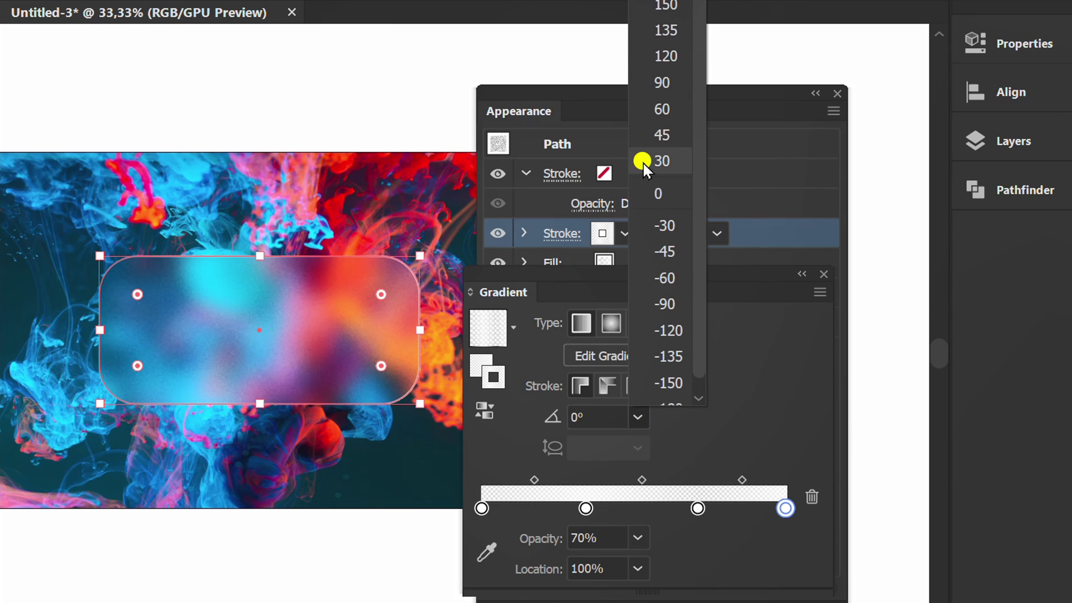
left_click(659, 137)
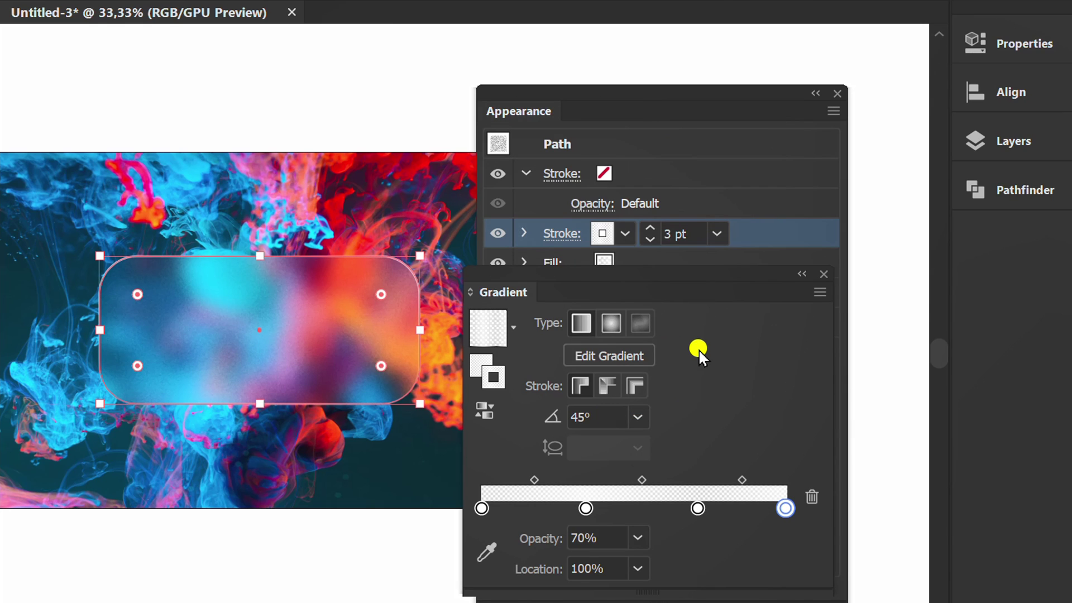
left_click_drag(671, 280, 1021, 241)
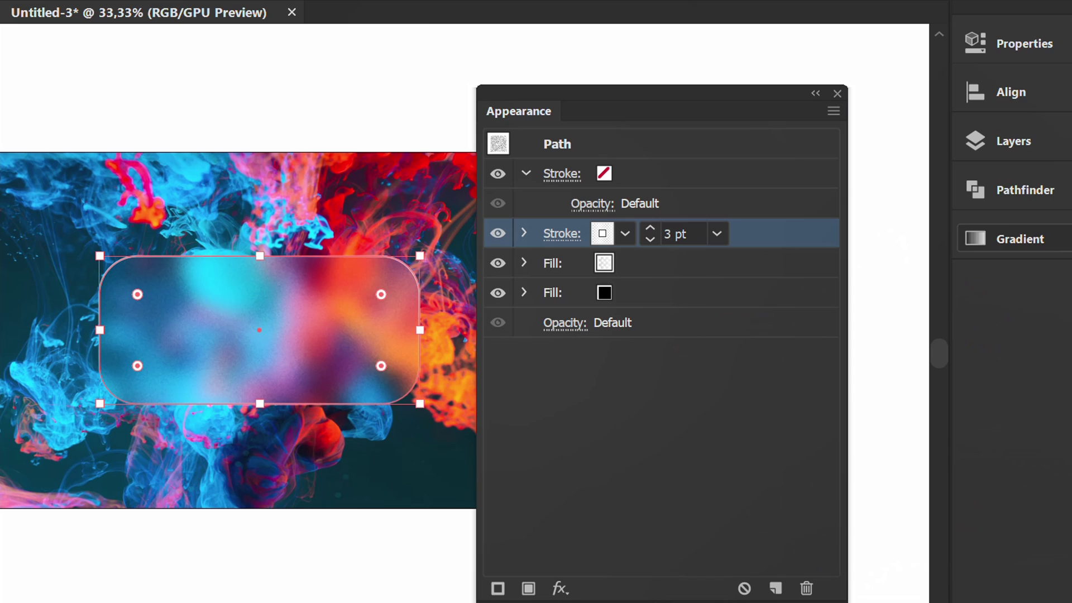
Step: Type the two-line heading 'GLASS' / 'MORPHISM' on the card
left_click_drag(681, 86, 1054, 296)
left_click(723, 419)
key("ctrl+equal")
key("ctrl+equal")
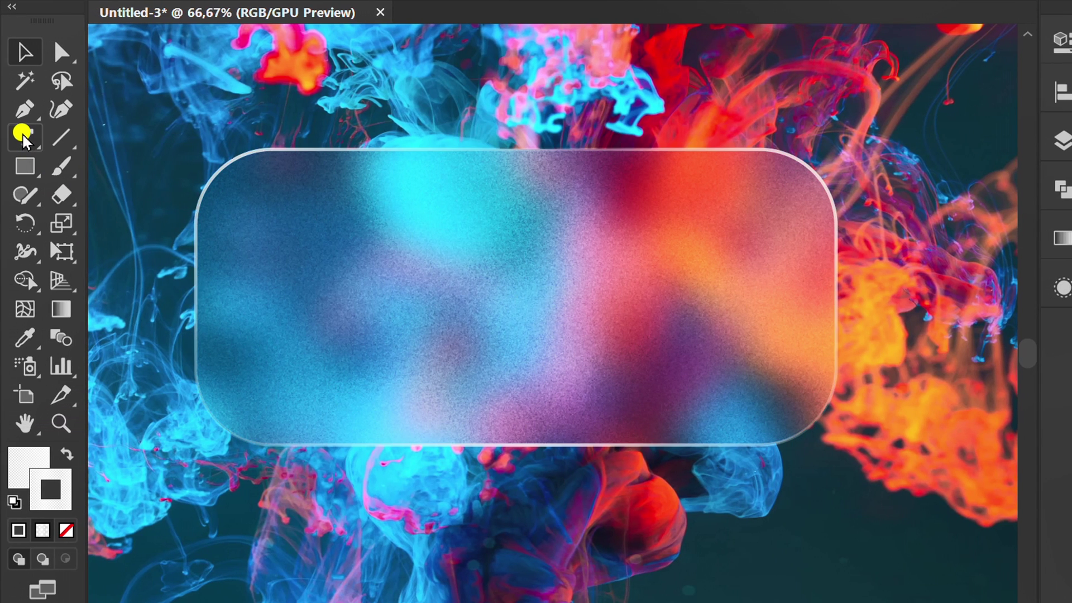
left_click_drag(23, 137, 120, 136)
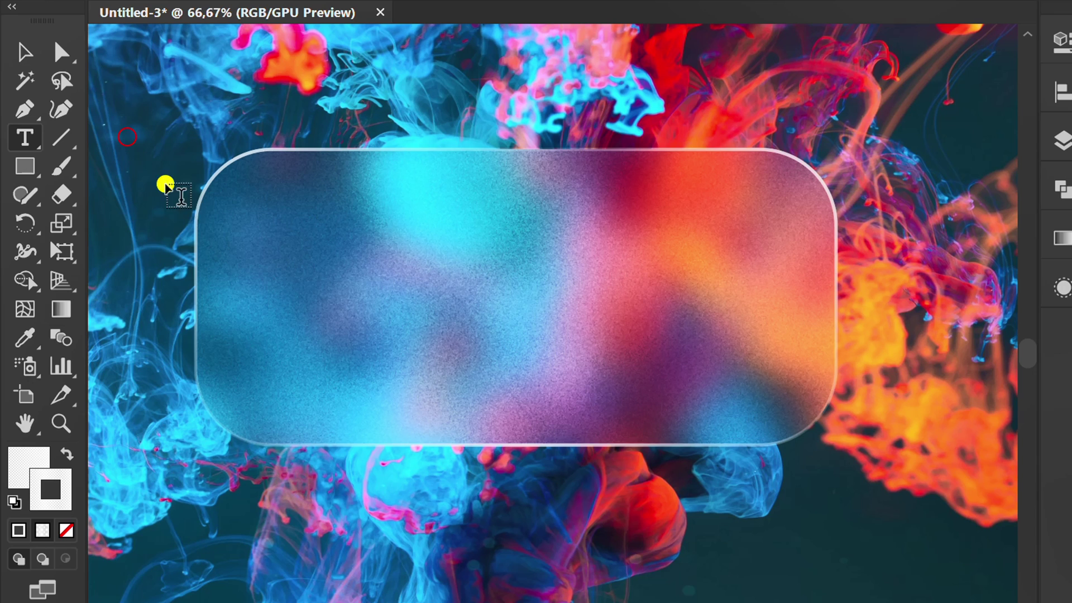
left_click(286, 285)
type("GLASS")
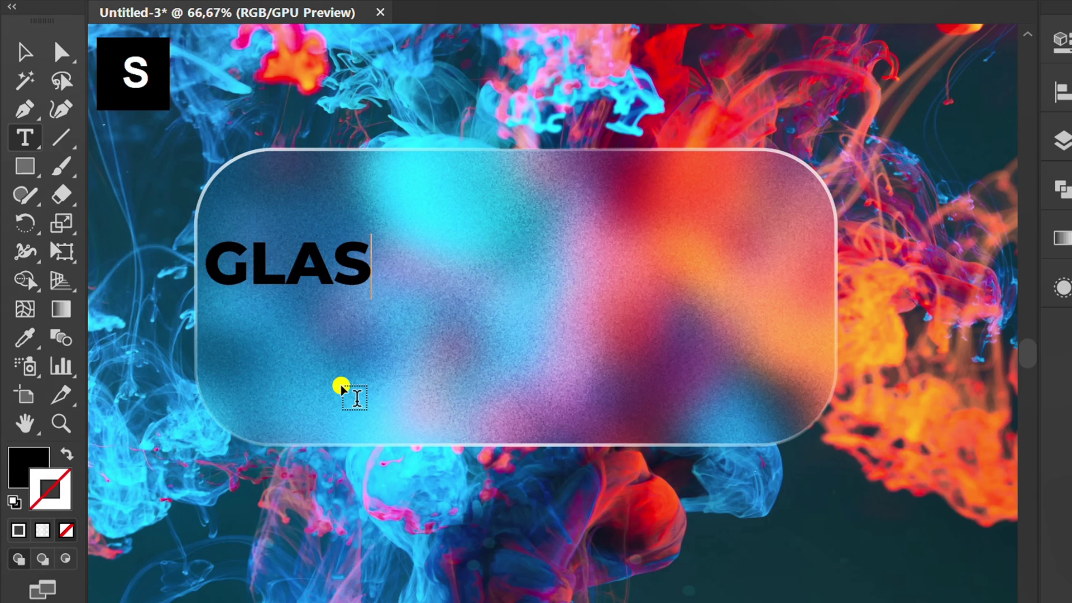
key("Return")
type("MORPHISM")
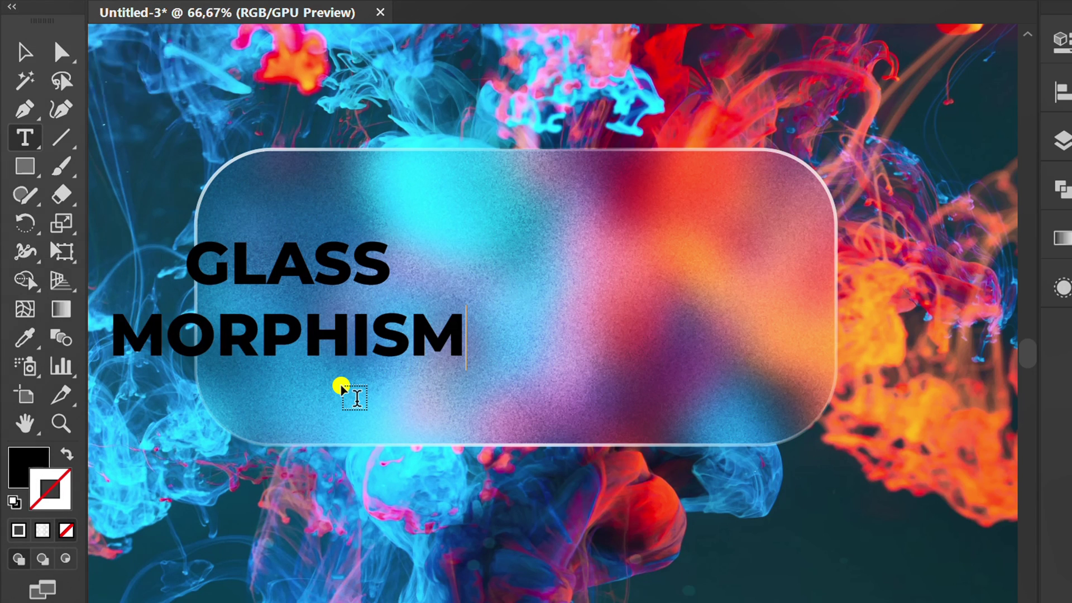
key("Escape")
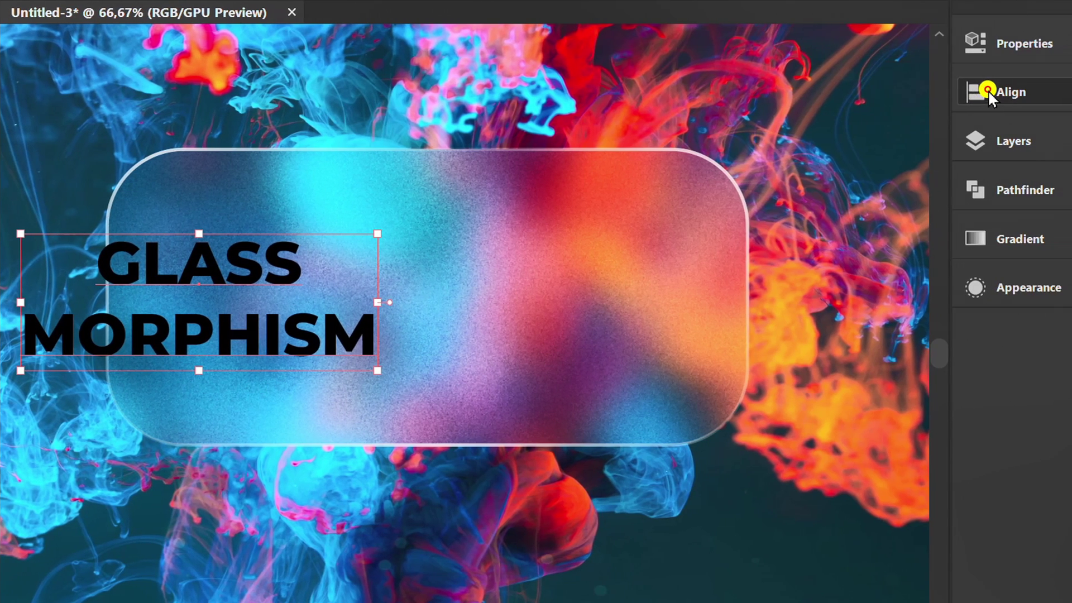
Step: Align the heading to the horizontal and vertical centre of the card
left_click(1070, 91)
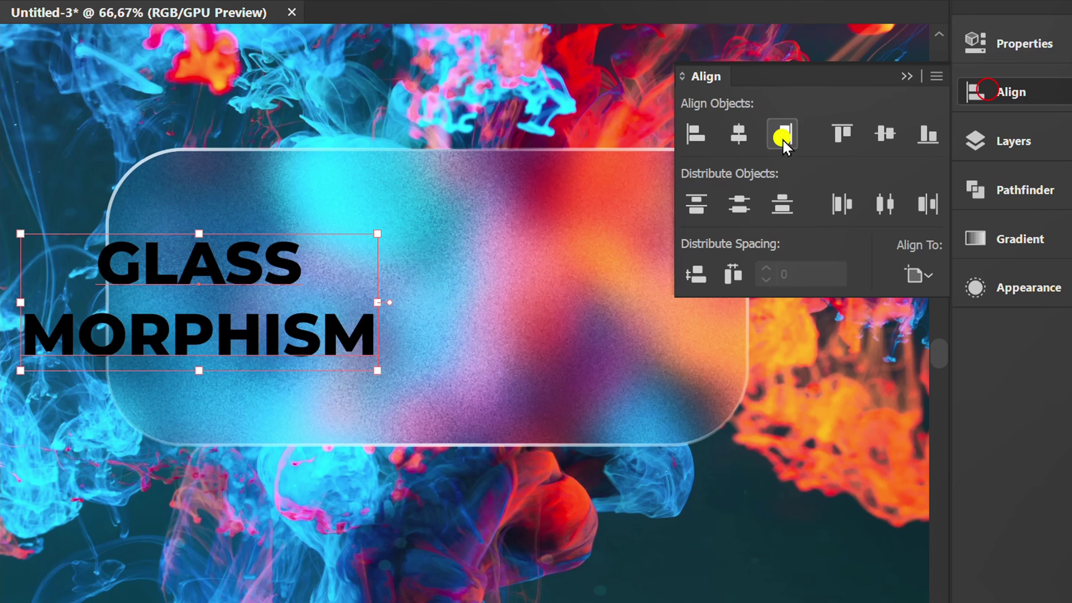
left_click(837, 136)
left_click(879, 135)
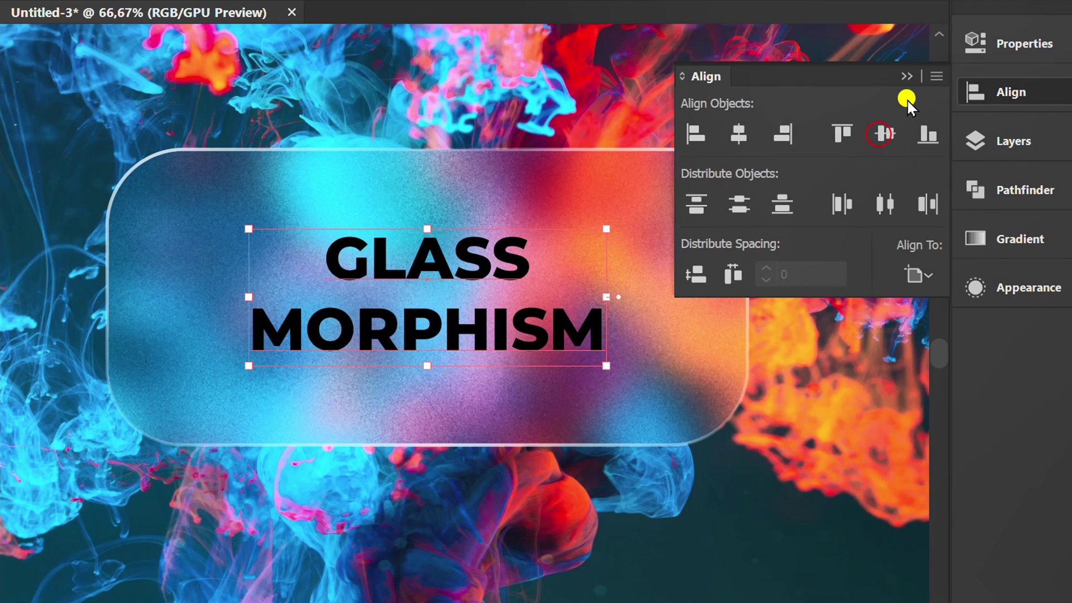
left_click(904, 75)
Step: Give the GLASS MORPHISM text a white fill
left_click(992, 52)
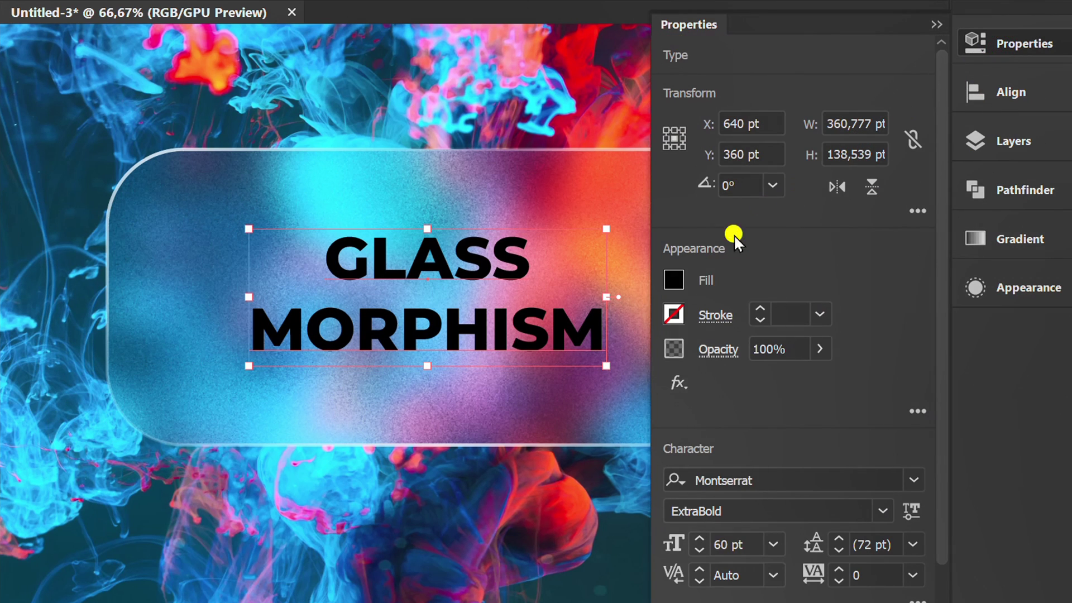
left_click(680, 278)
left_click(448, 365)
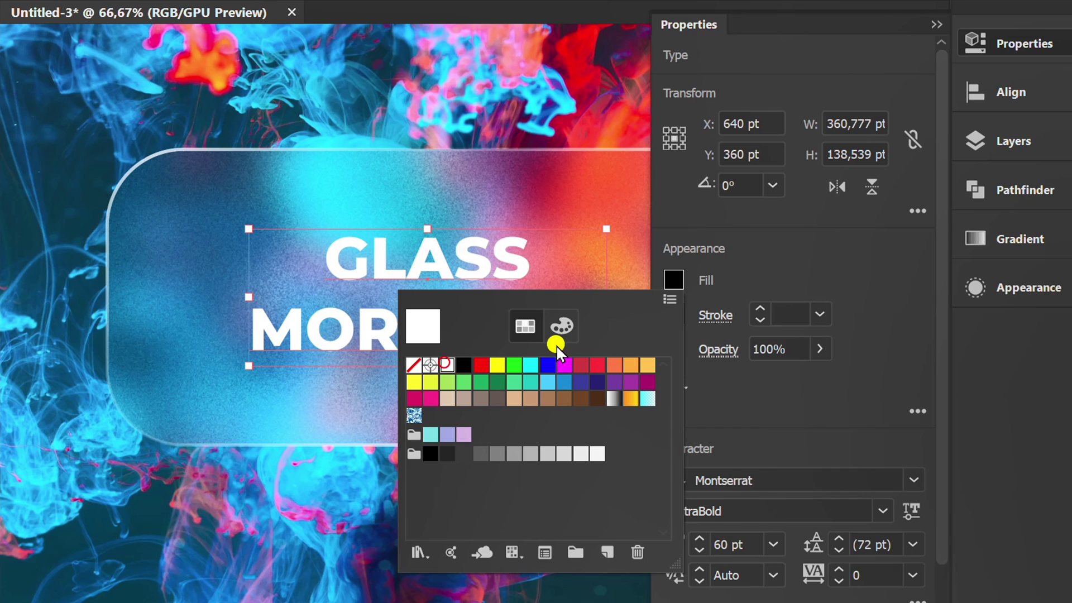
left_click(821, 255)
Step: Set the text's blending mode to Overlay and zoom out to the whole artboard
left_click(712, 354)
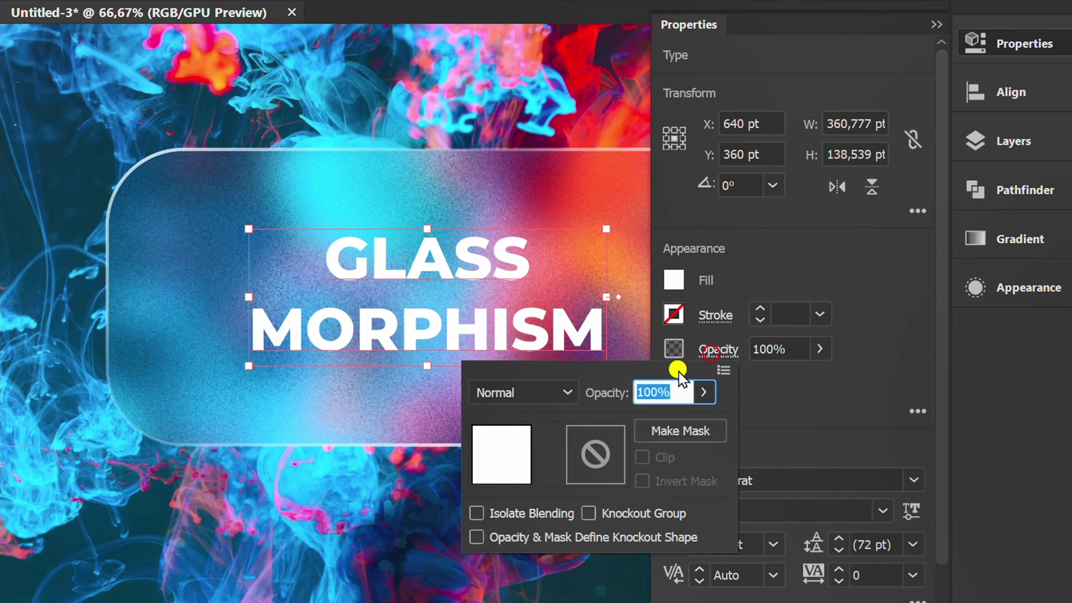
left_click(562, 397)
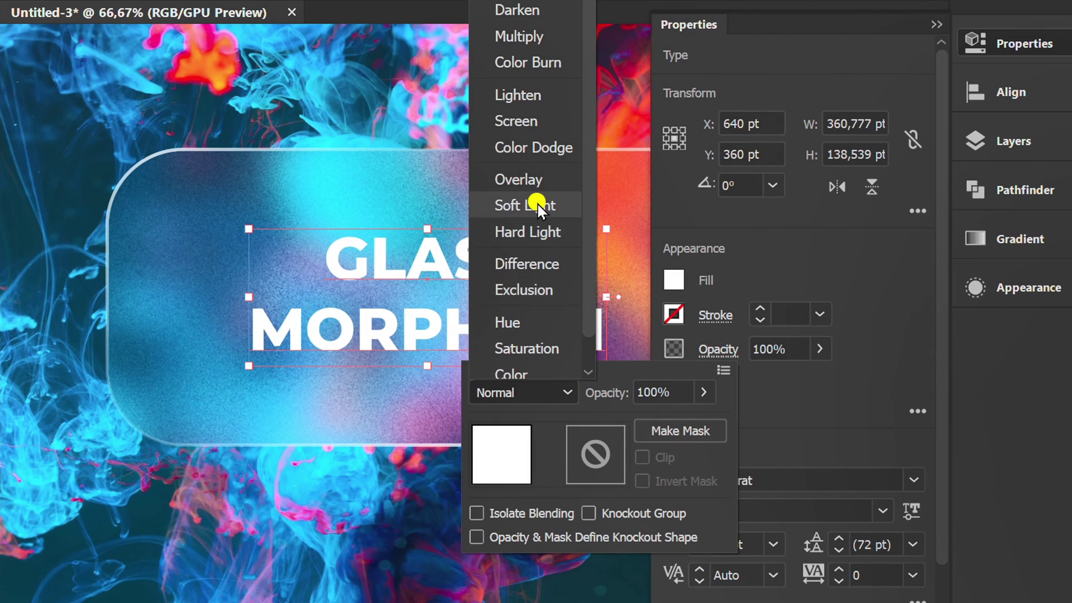
left_click(541, 177)
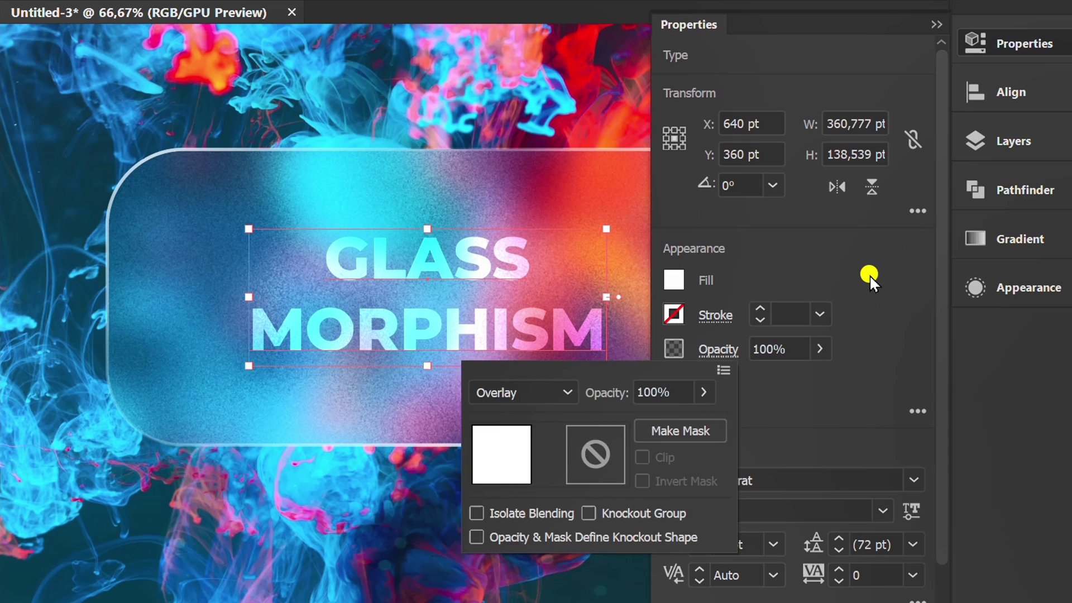
left_click(934, 24)
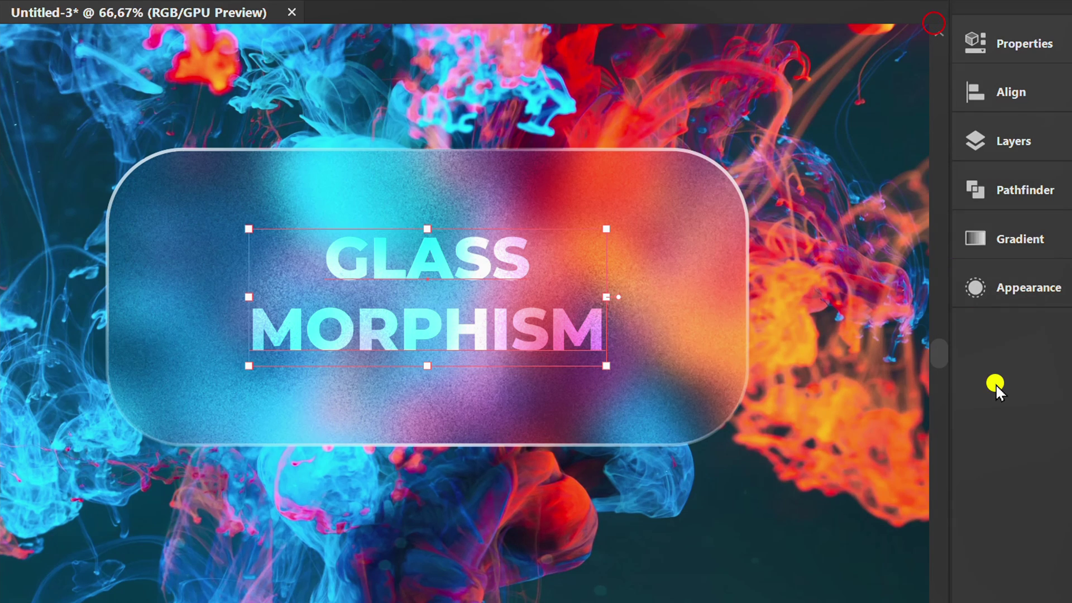
key("ctrl+minus")
key("ctrl+minus")
left_click(487, 589)
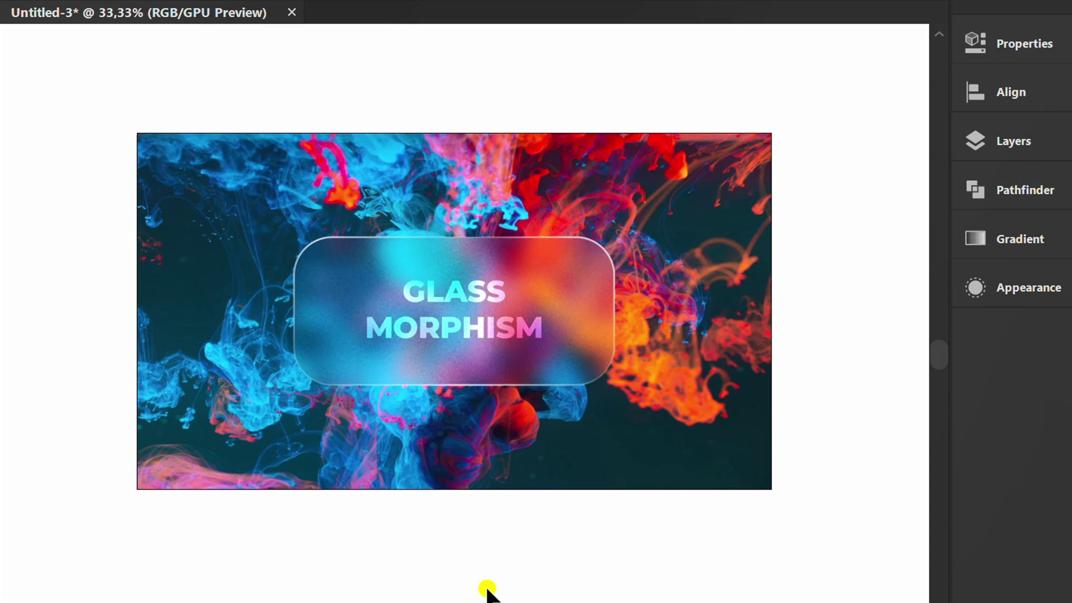